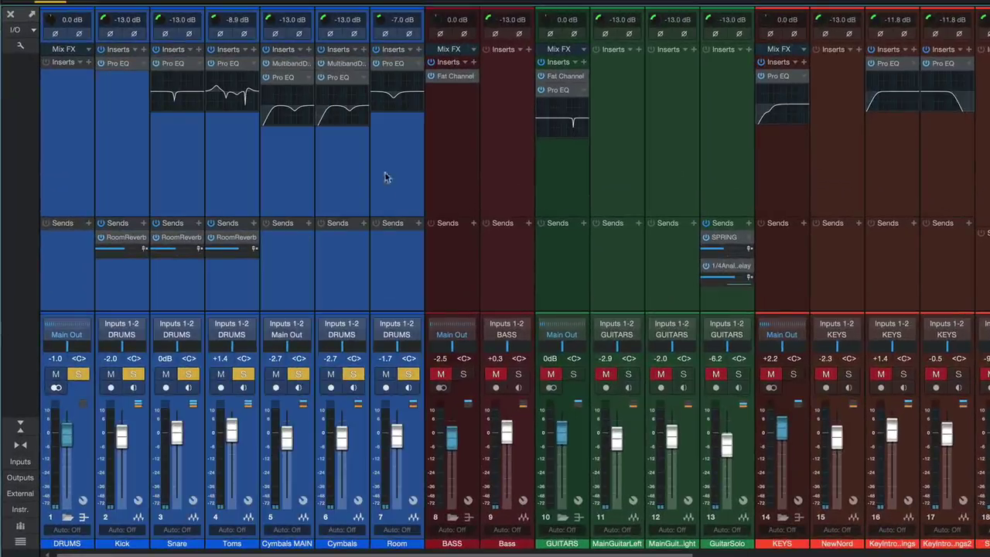
Select the Kick through Room channels and the DRUMS bus, then start song playback.
{"action": "left_click", "coordinate": [147, 297]}
{"action": "left_click", "coordinate": [402, 289], "text": "shift"}
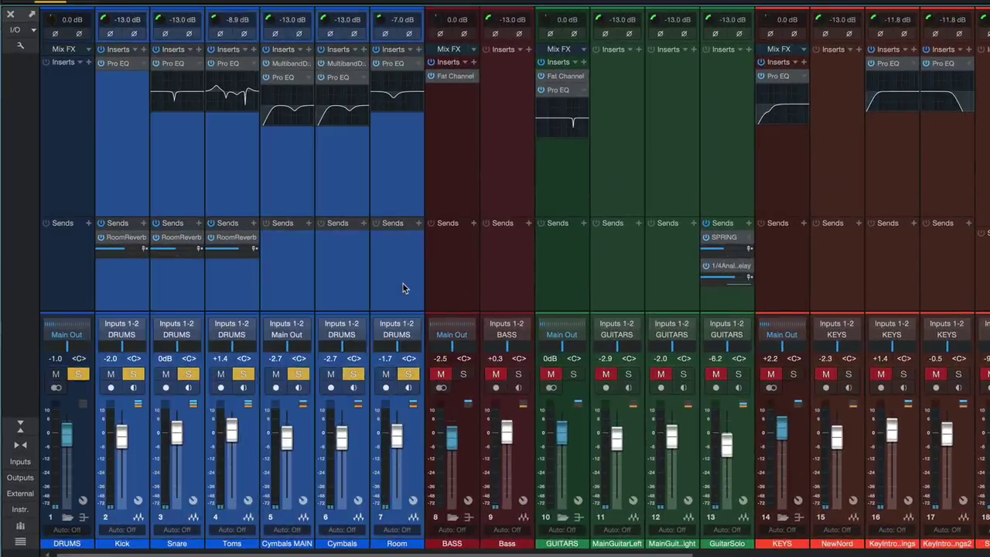
{"action": "left_click", "coordinate": [50, 249]}
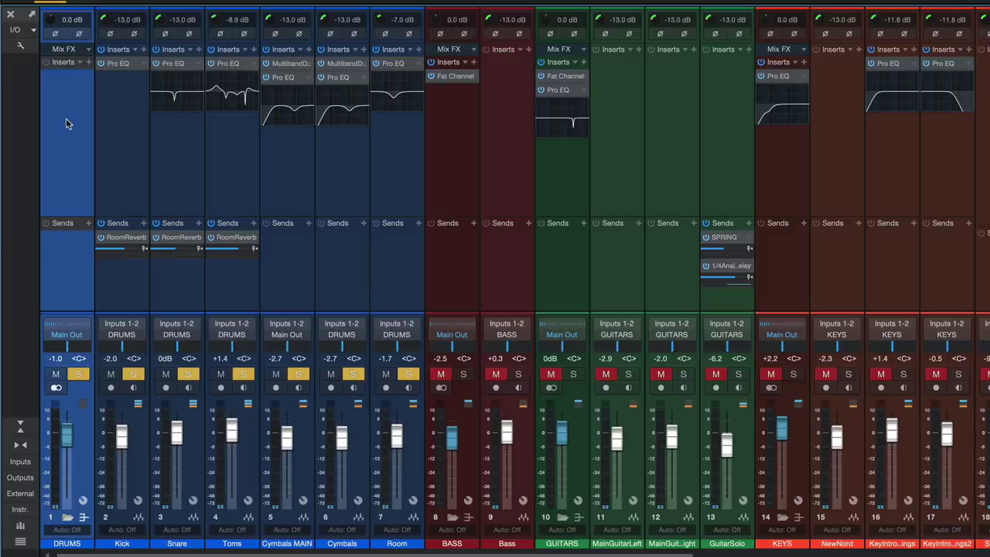
{"action": "key", "text": "space"}
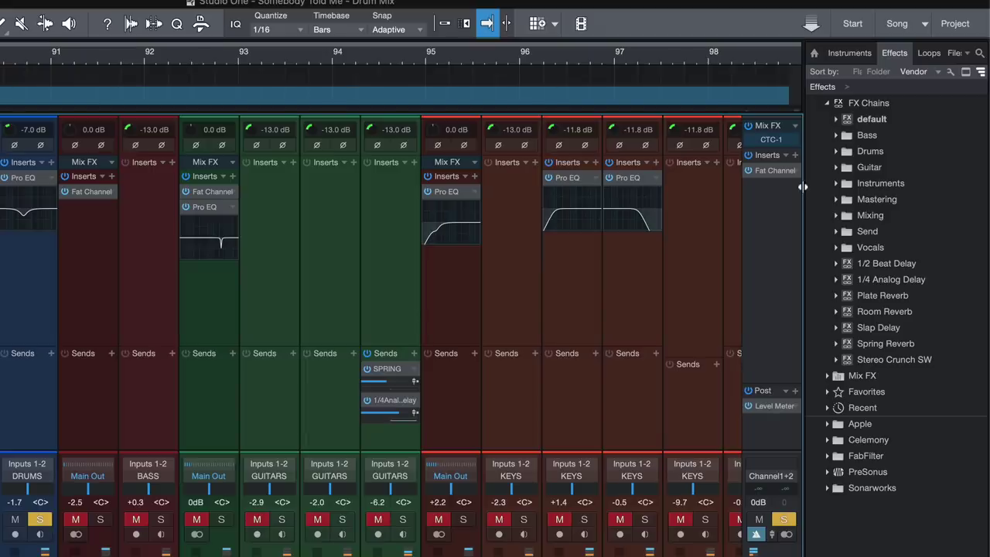
Widen the browser beside the mixer and switch it to the Cloud page.
{"action": "left_click_drag", "start_coordinate": [801, 199], "coordinate": [660, 199]}
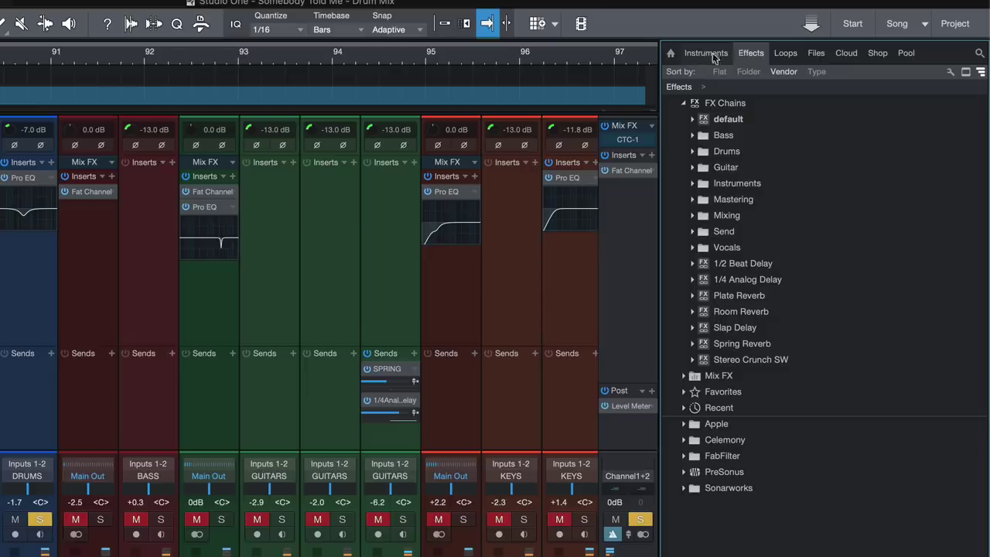
{"action": "left_click", "coordinate": [845, 53]}
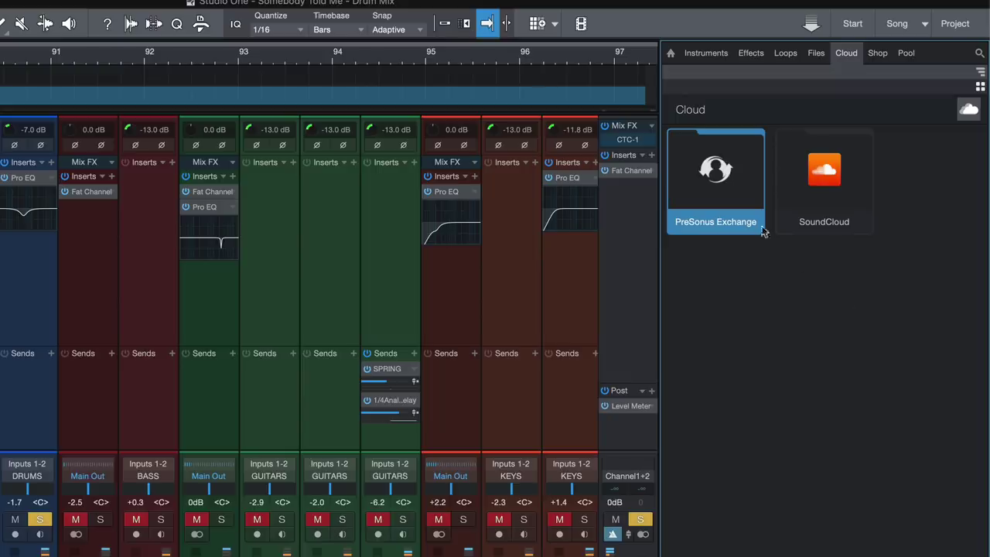
Browse the PreSonus Exchange categories, including FX Chains.
{"action": "left_click", "coordinate": [726, 183]}
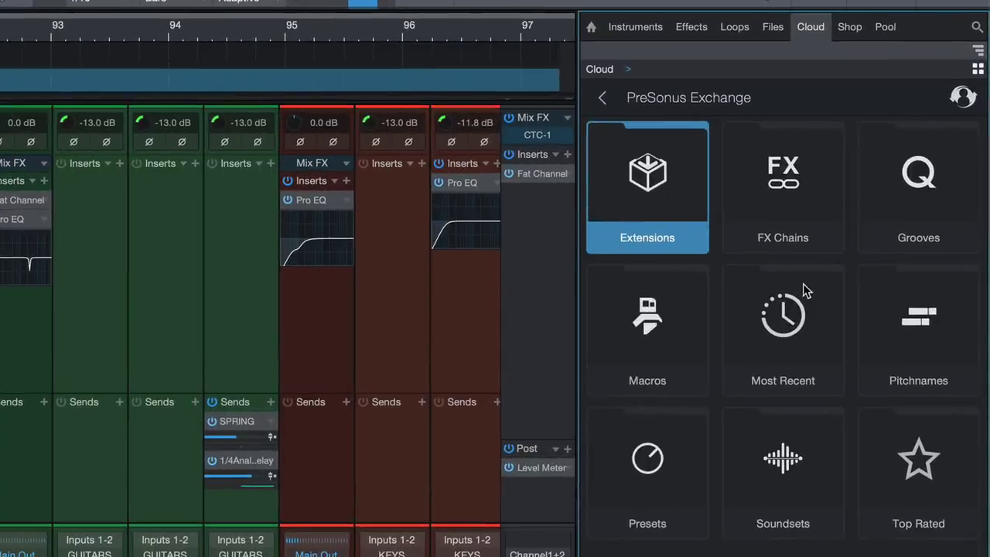
{"action": "left_click", "coordinate": [797, 212]}
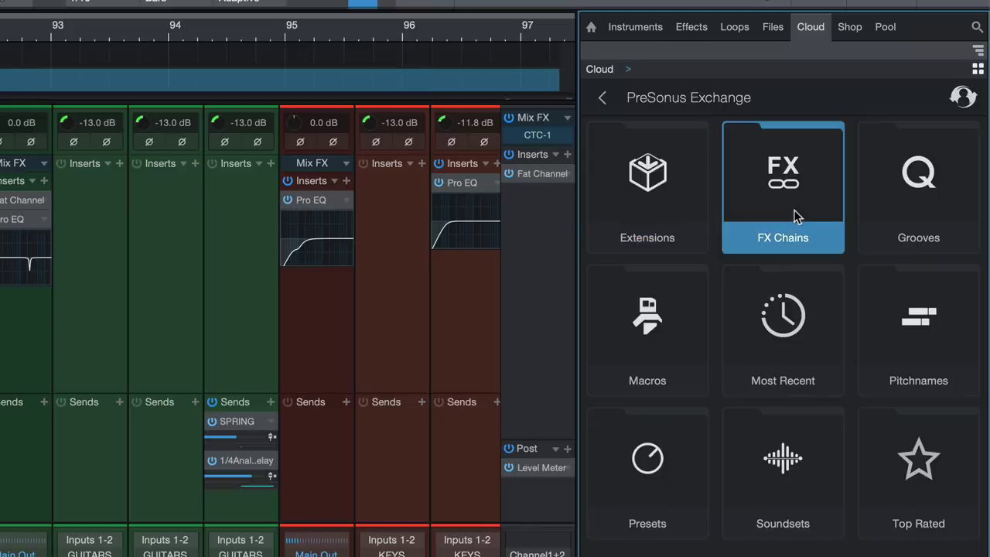
{"action": "left_click", "coordinate": [658, 345]}
{"action": "left_click", "coordinate": [777, 473]}
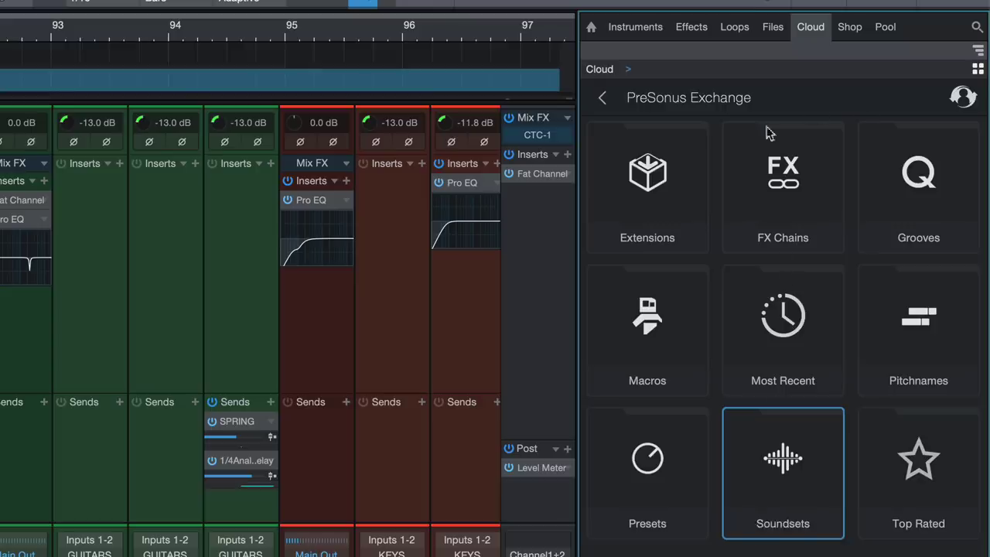
Search PreSonus Exchange for 'killers' and install the Killers Drums Bus FX chain.
{"action": "left_click", "coordinate": [976, 27]}
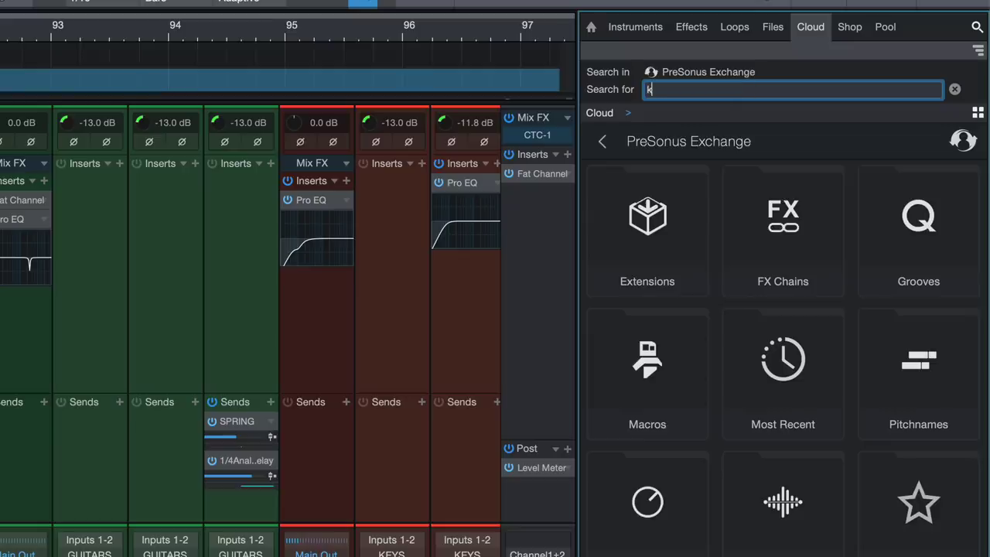
{"action": "type", "text": "killers"}
{"action": "key", "text": "Return"}
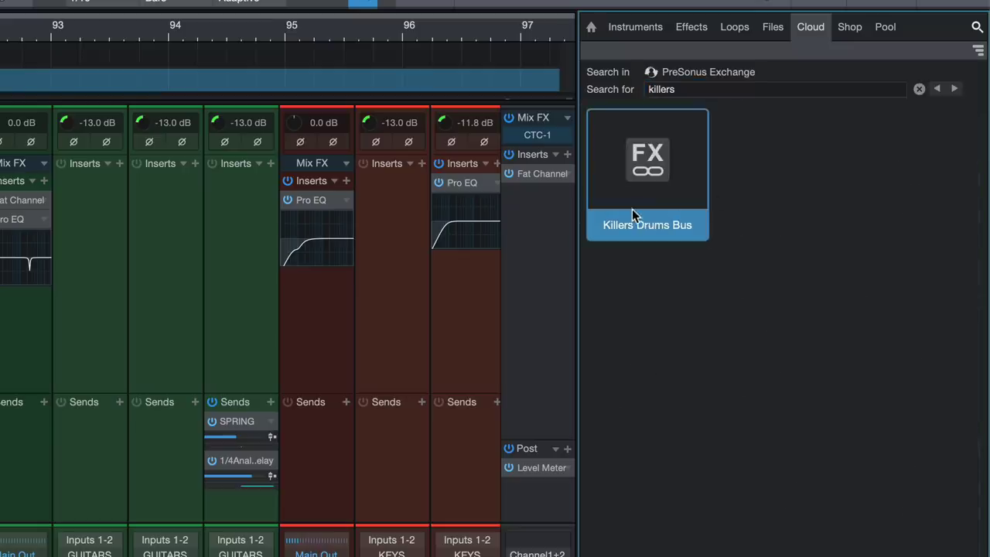
{"action": "left_click", "coordinate": [632, 211]}
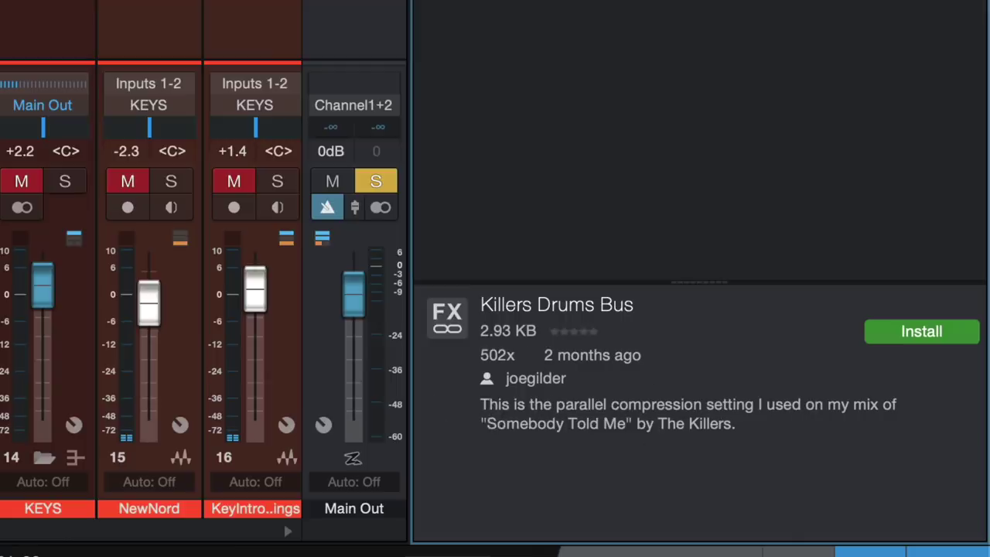
{"action": "left_click", "coordinate": [919, 332]}
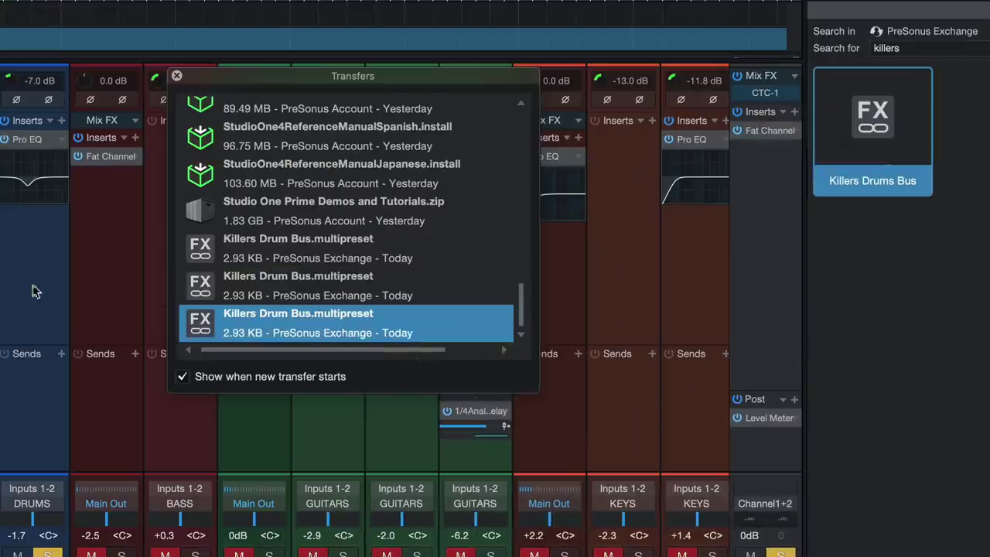
Close the transfers list and show the FX Chains folder in the Effects browser.
{"action": "left_click", "coordinate": [177, 75]}
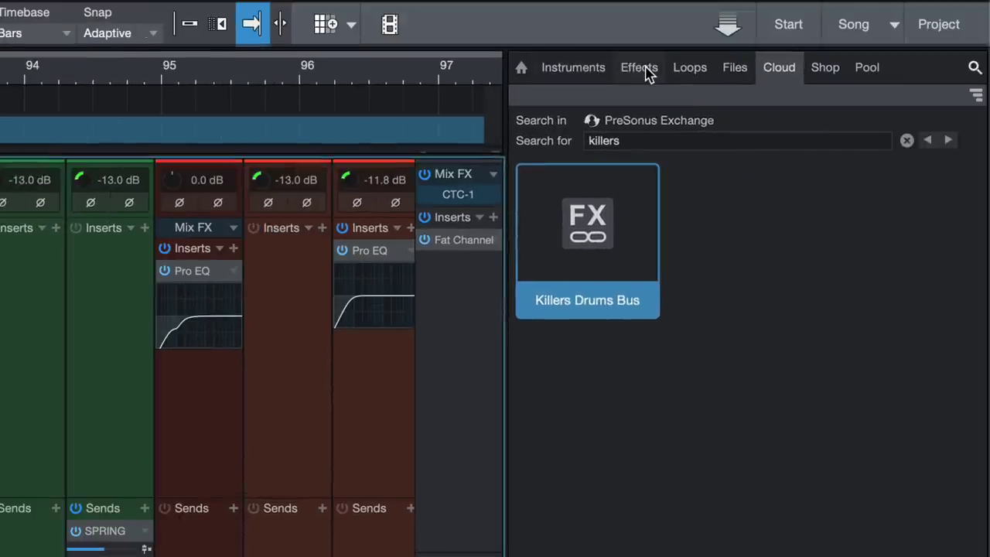
{"action": "left_click", "coordinate": [647, 68]}
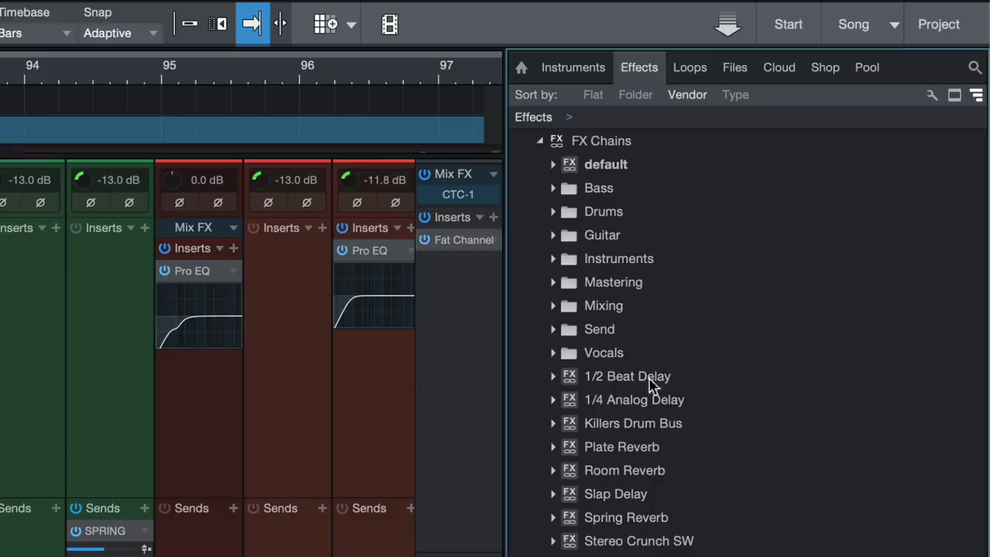
{"action": "left_click", "coordinate": [546, 142]}
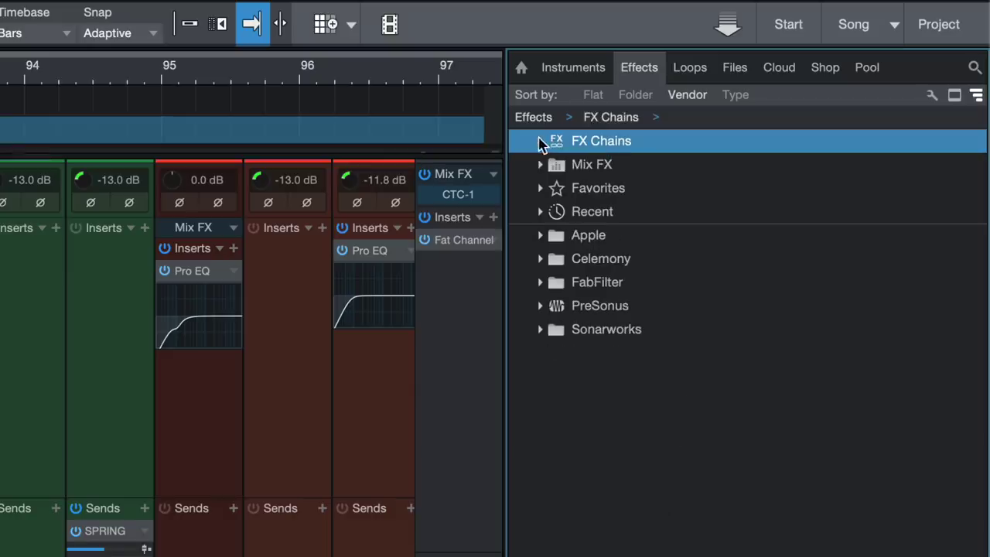
{"action": "left_click", "coordinate": [541, 142]}
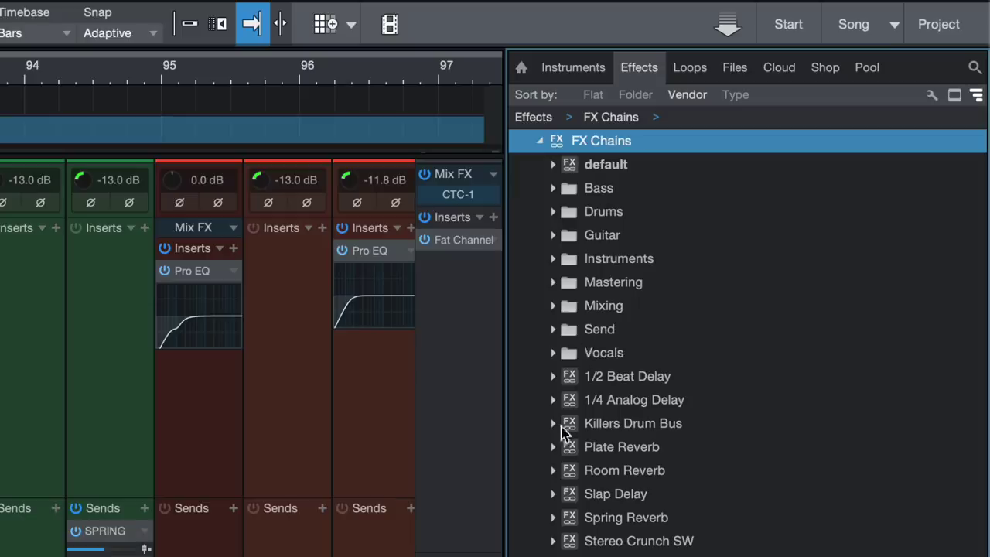
Inspect the two Fat Channels inside Killers Drum Bus, then collapse the chain.
{"action": "left_click", "coordinate": [554, 424]}
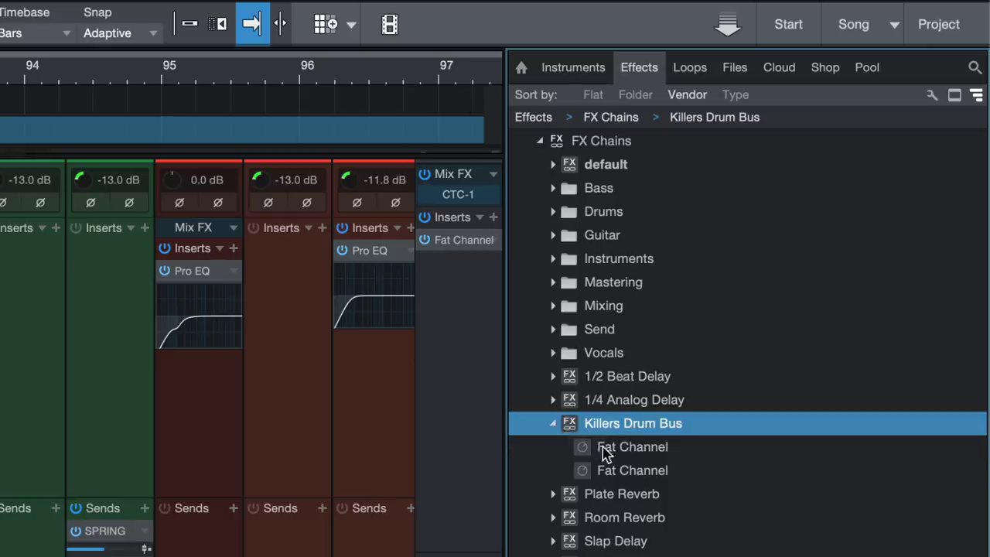
{"action": "left_click", "coordinate": [580, 448]}
{"action": "left_click", "coordinate": [615, 470]}
{"action": "left_click", "coordinate": [615, 451]}
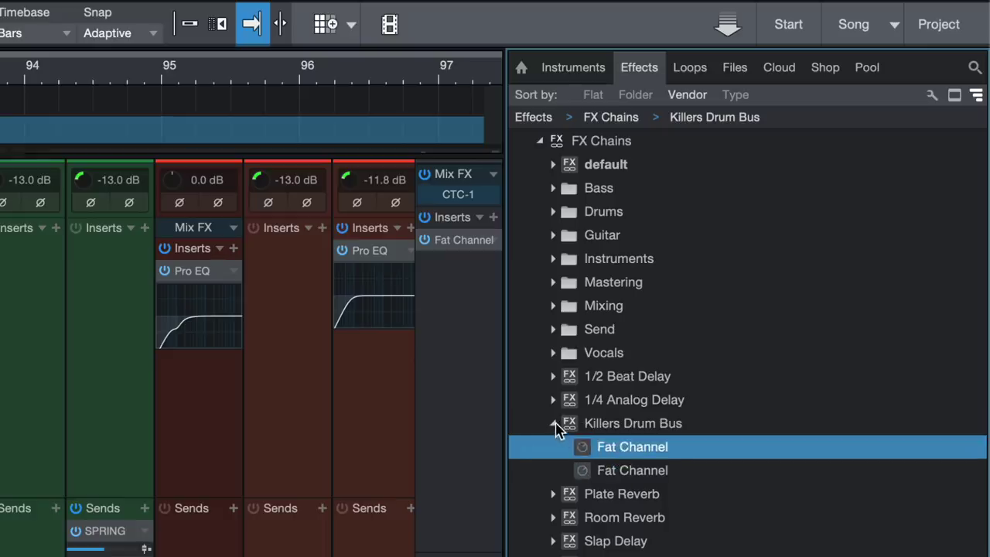
{"action": "left_click", "coordinate": [554, 424]}
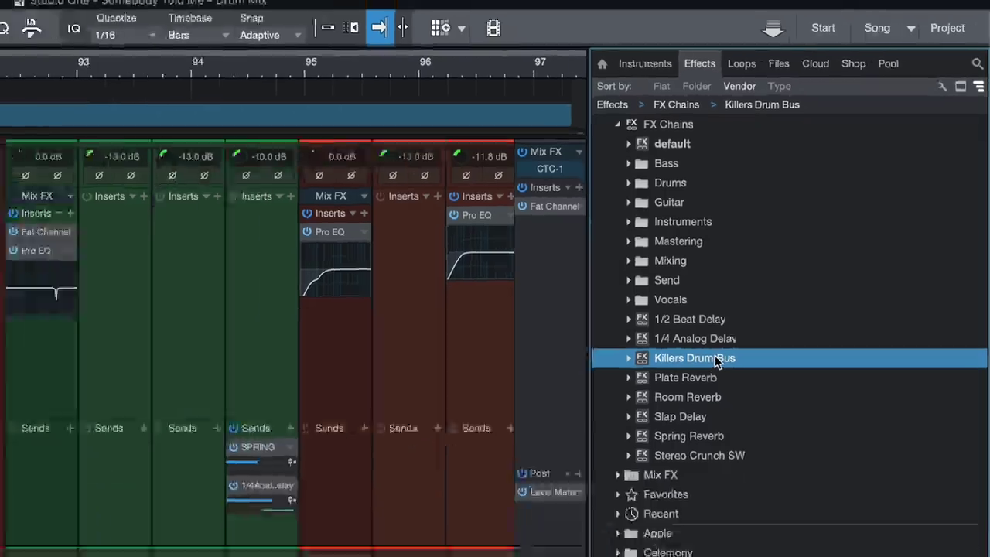
Load the Killers Drum Bus chain onto the DRUMS bus inserts, removing and reloading it once.
{"action": "left_click_drag", "start_coordinate": [661, 429], "coordinate": [47, 174]}
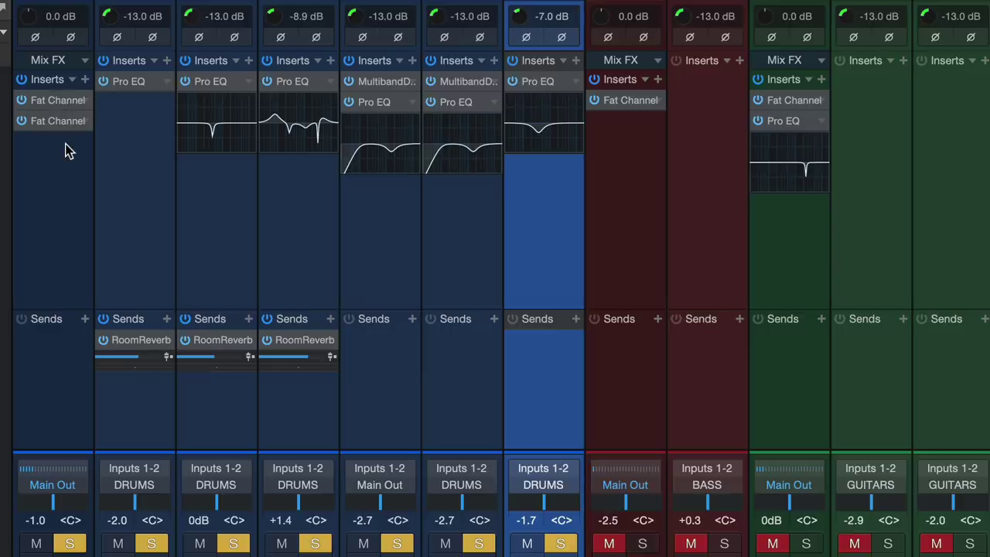
{"action": "left_click", "coordinate": [21, 80]}
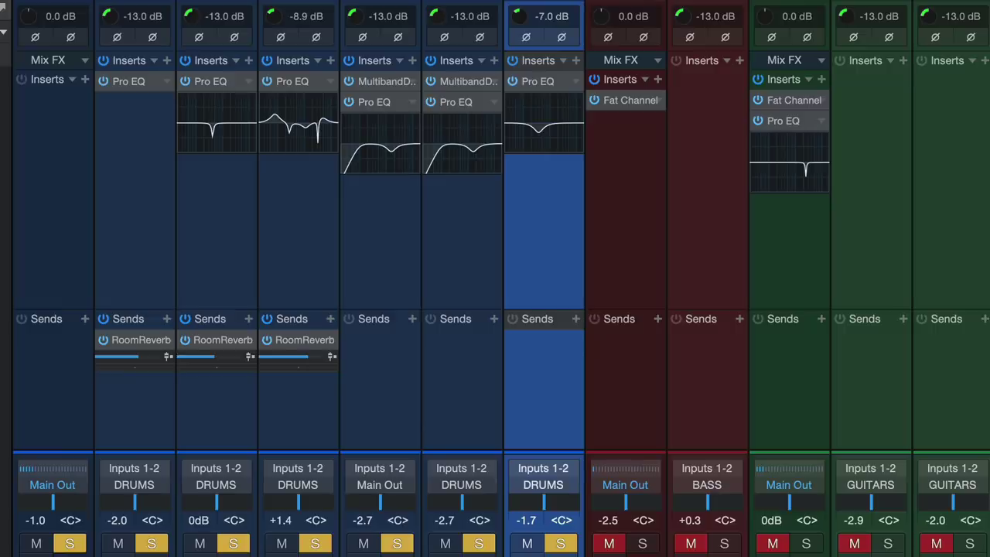
{"action": "left_click_drag", "start_coordinate": [218, 193], "coordinate": [44, 106]}
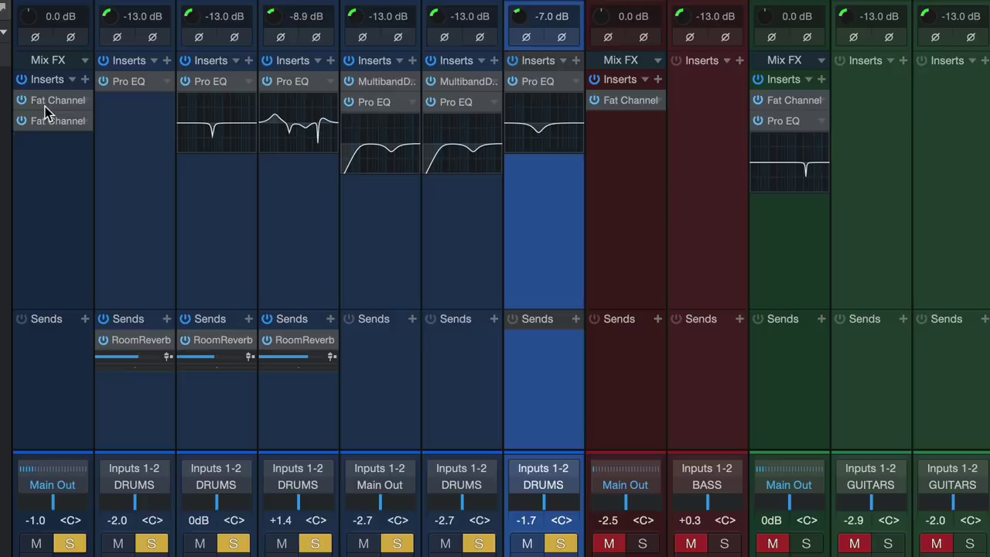
Compare with solos cleared and restored, stop playback, and open the first Fat Channel editor.
{"action": "left_click", "coordinate": [62, 151]}
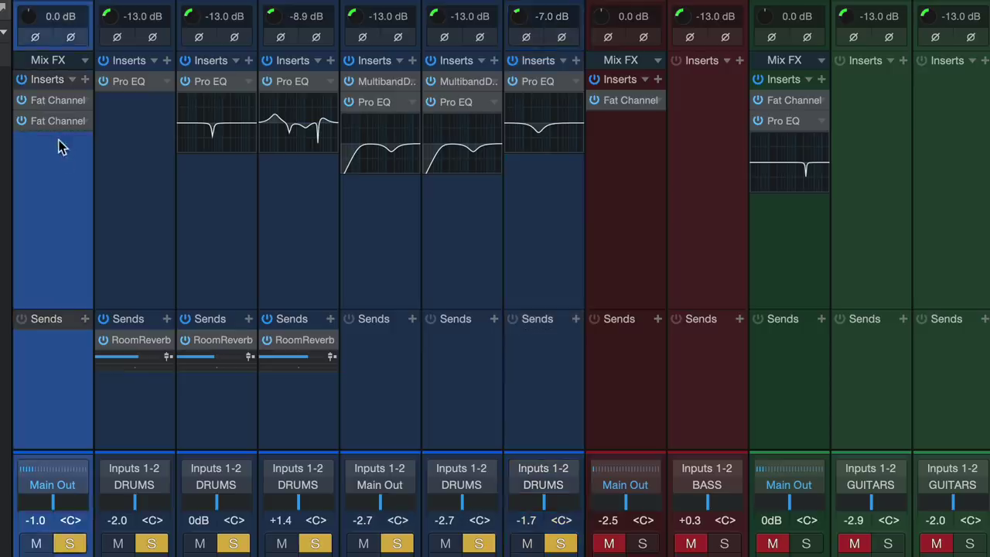
{"action": "key", "text": "shift+s"}
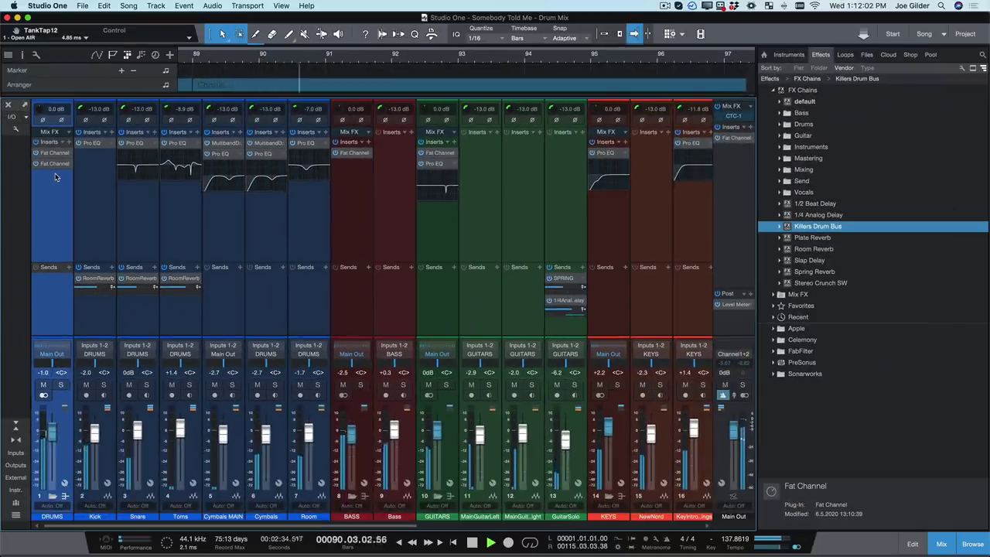
{"action": "key", "text": "shift+s"}
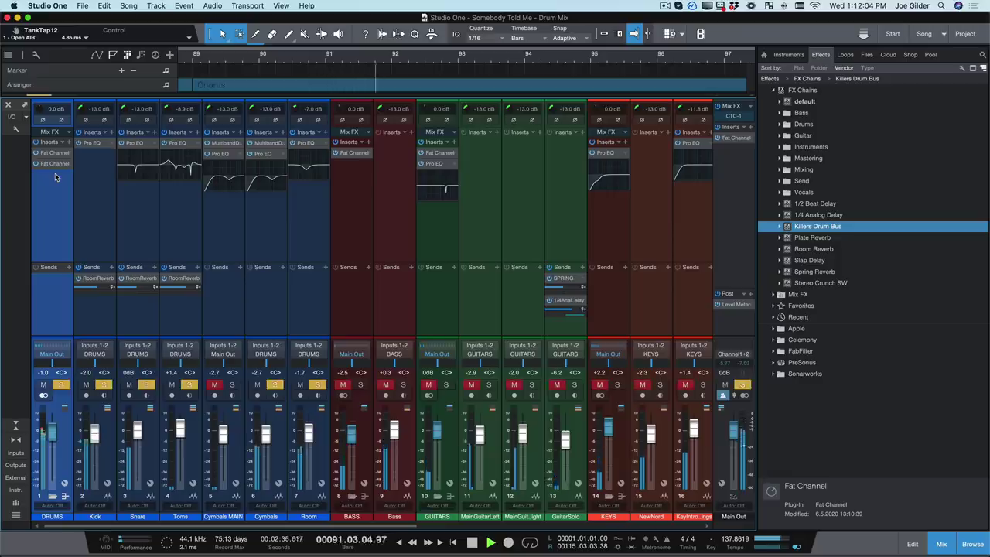
{"action": "key", "text": "space"}
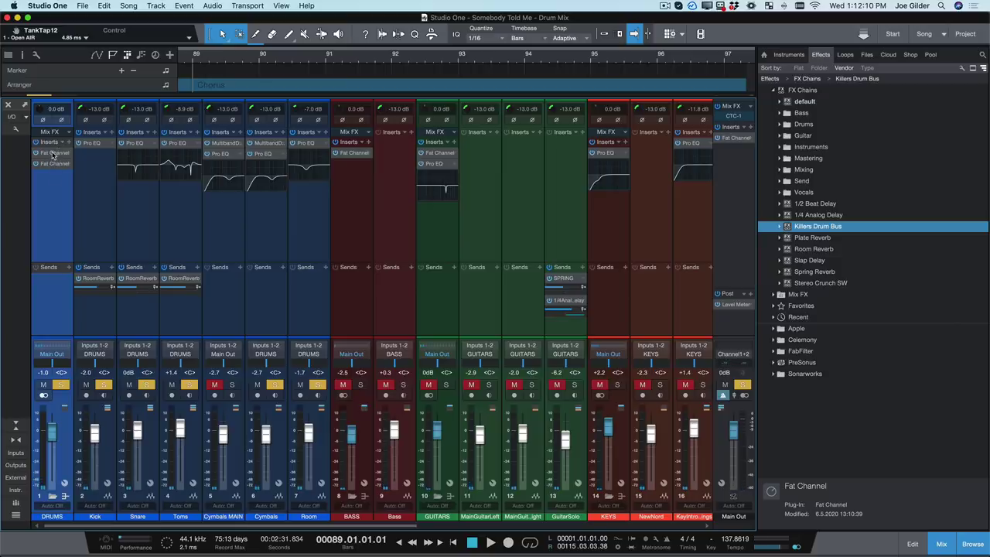
{"action": "left_click", "coordinate": [53, 154]}
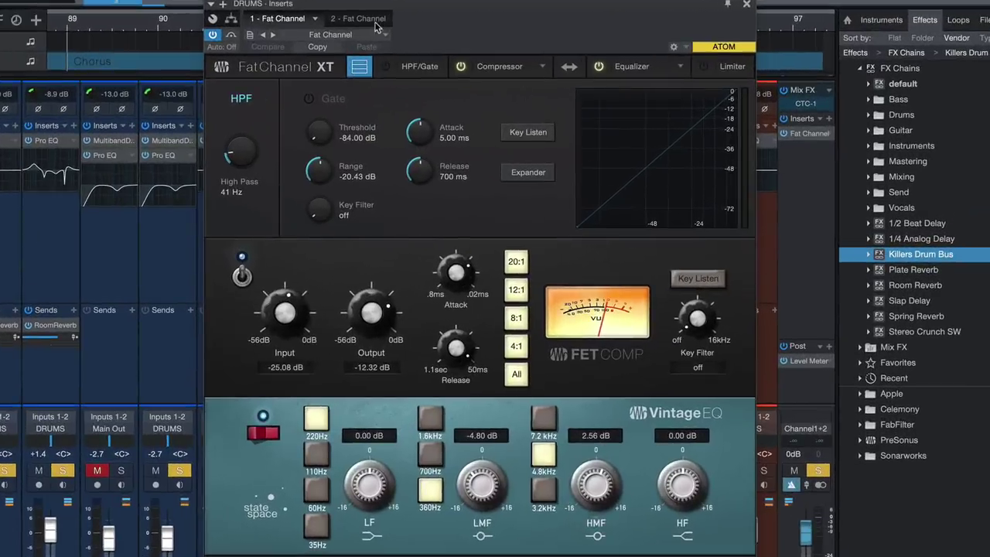
{"action": "left_click", "coordinate": [378, 23]}
{"action": "left_click", "coordinate": [277, 21]}
{"action": "left_click", "coordinate": [347, 19]}
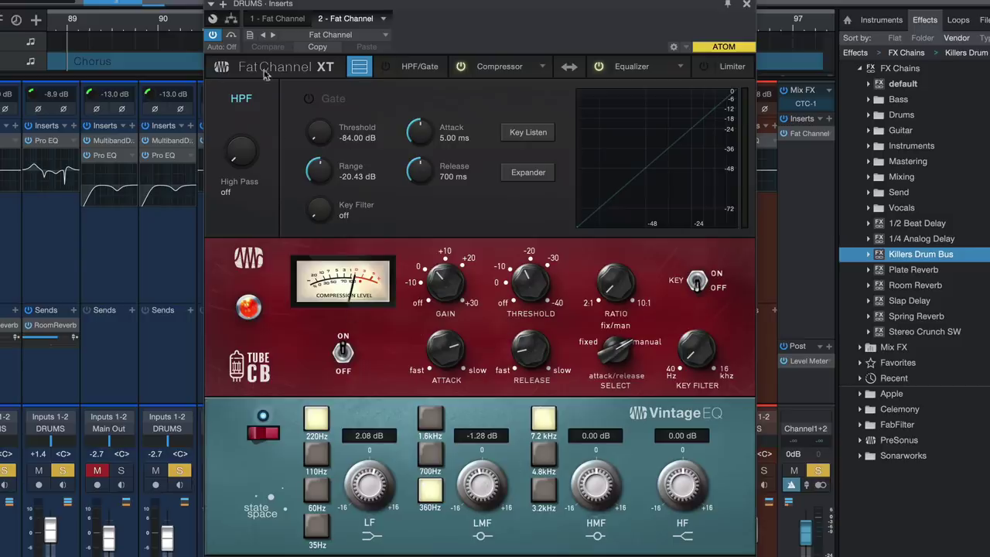
{"action": "left_click", "coordinate": [276, 19]}
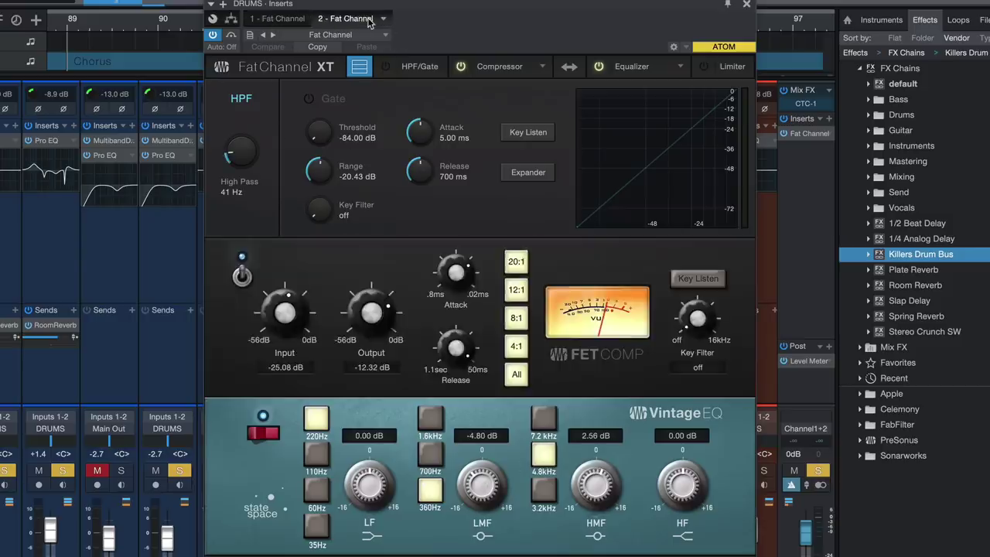
{"action": "left_click", "coordinate": [371, 20]}
{"action": "left_click", "coordinate": [277, 18]}
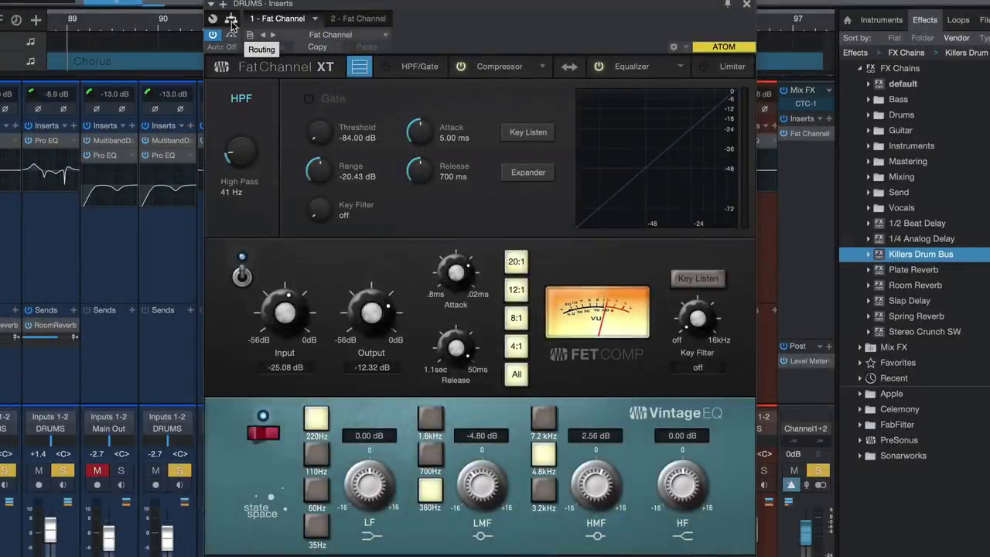
Show the DRUMS inserts as an enlarged routing diagram and colour Splitter 1 blue.
{"action": "left_click", "coordinate": [231, 19]}
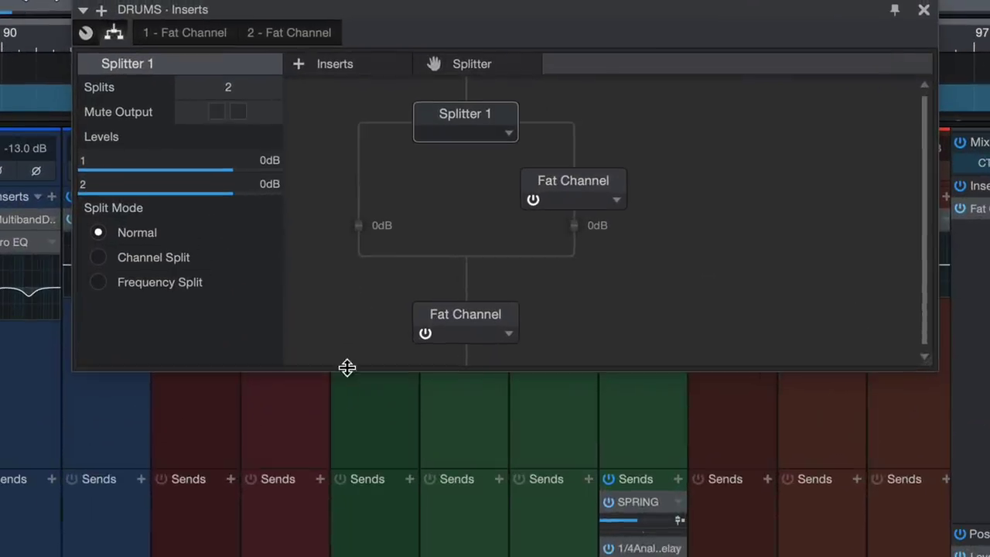
{"action": "left_click_drag", "start_coordinate": [346, 368], "coordinate": [347, 556]}
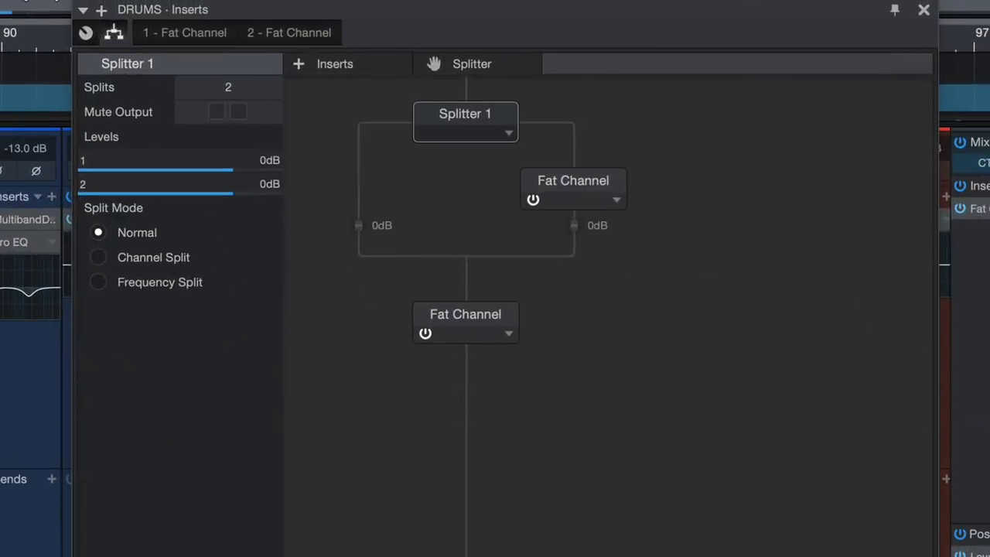
{"action": "left_click", "coordinate": [468, 130]}
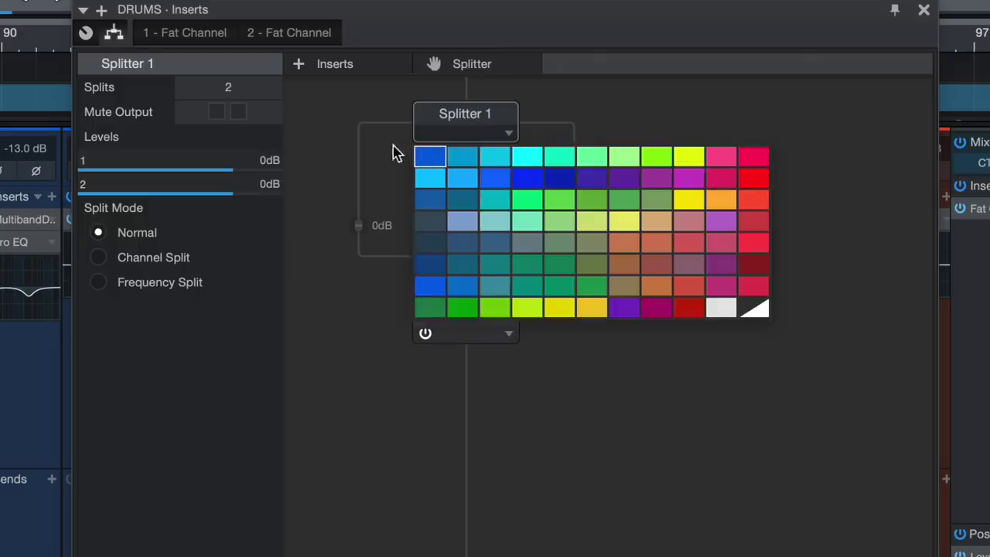
{"action": "left_click", "coordinate": [430, 157]}
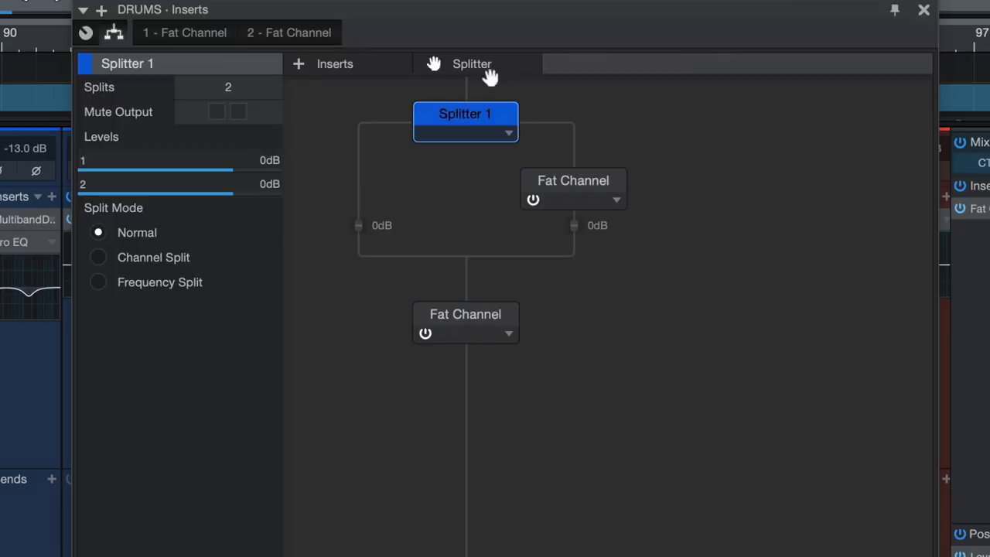
Try adding extra splitters below the lower Fat Channel, then undo them.
{"action": "left_click_drag", "start_coordinate": [489, 70], "coordinate": [468, 446]}
{"action": "left_click_drag", "start_coordinate": [464, 64], "coordinate": [426, 338]}
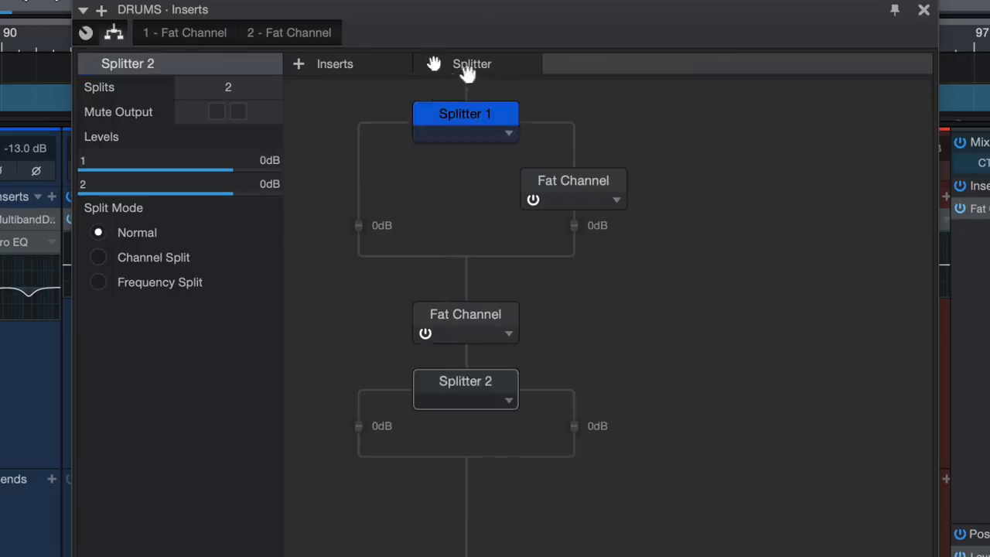
{"action": "left_click_drag", "start_coordinate": [469, 69], "coordinate": [565, 430]}
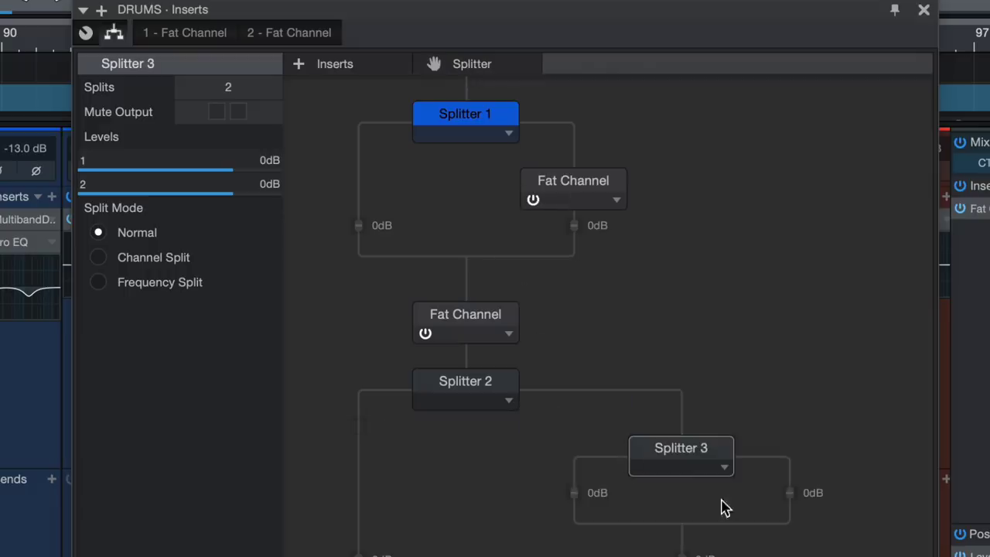
{"action": "key", "text": "ctrl+z"}
{"action": "key", "text": "ctrl+z"}
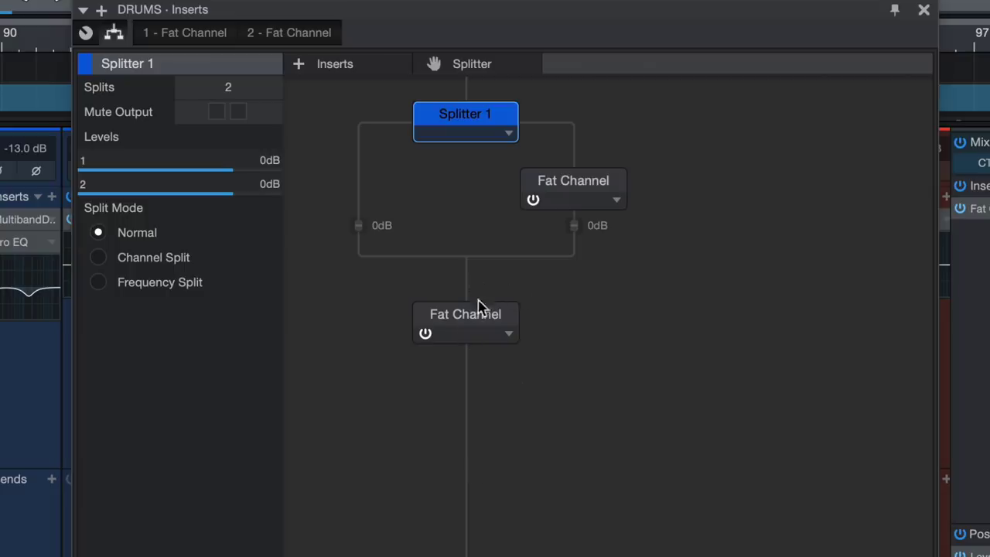
Check the lower Fat Channel, then mute the splitter's dry left branch after comparing branch mutes.
{"action": "left_click", "coordinate": [427, 339]}
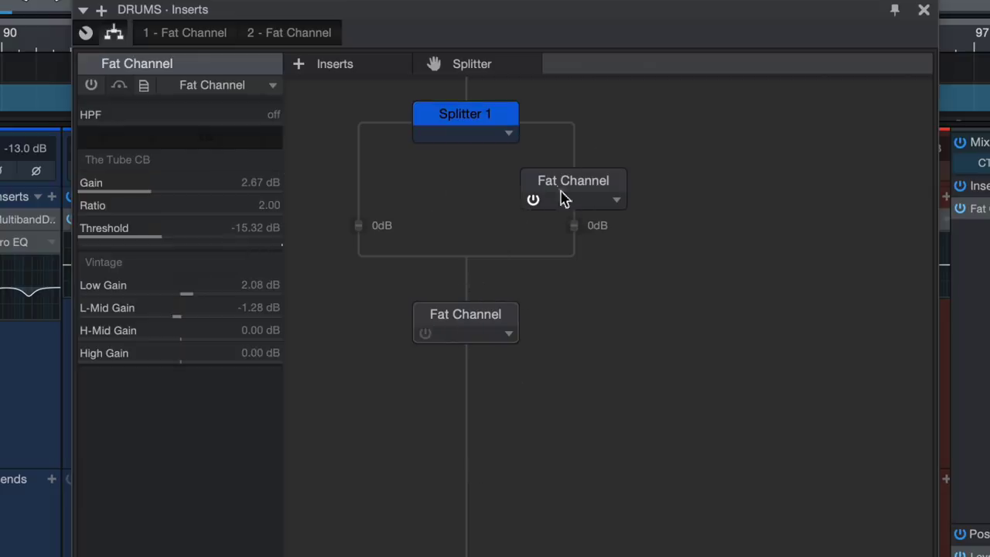
{"action": "left_click", "coordinate": [362, 152]}
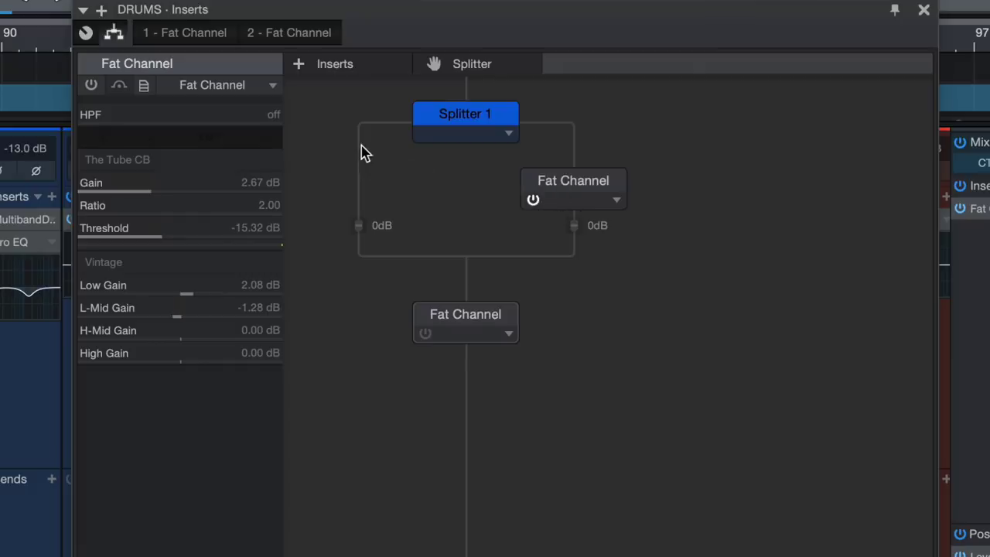
{"action": "left_click", "coordinate": [576, 154]}
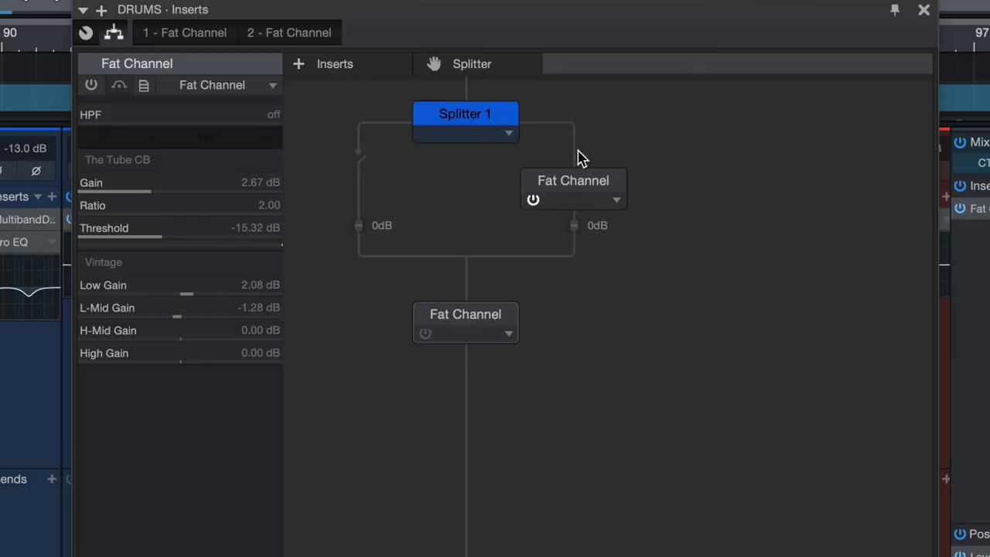
{"action": "left_click", "coordinate": [362, 154]}
{"action": "left_click", "coordinate": [576, 155]}
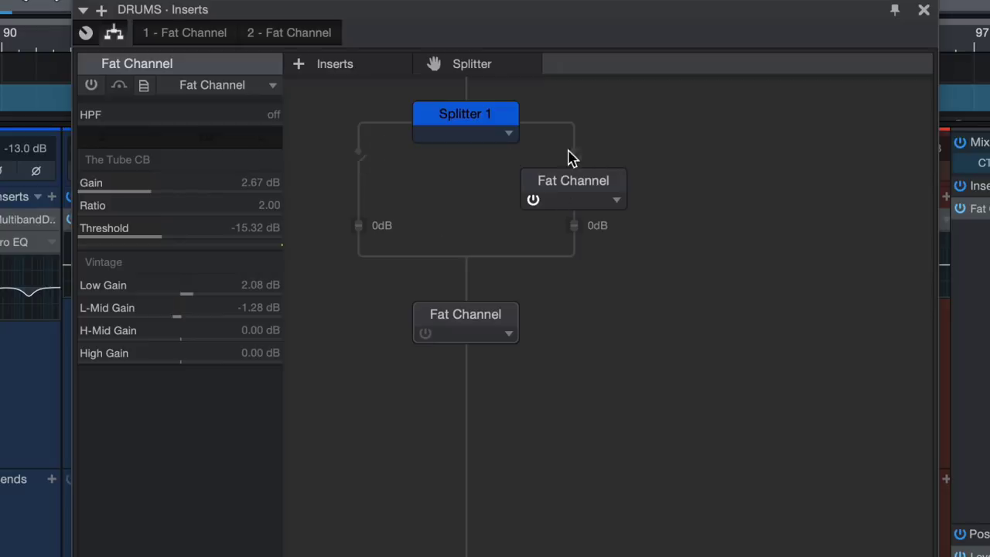
{"action": "left_click", "coordinate": [359, 154]}
{"action": "left_click", "coordinate": [360, 155]}
{"action": "left_click", "coordinate": [359, 159]}
Switch on the upper FET Fat Channel and open its full editor.
{"action": "left_click", "coordinate": [537, 205]}
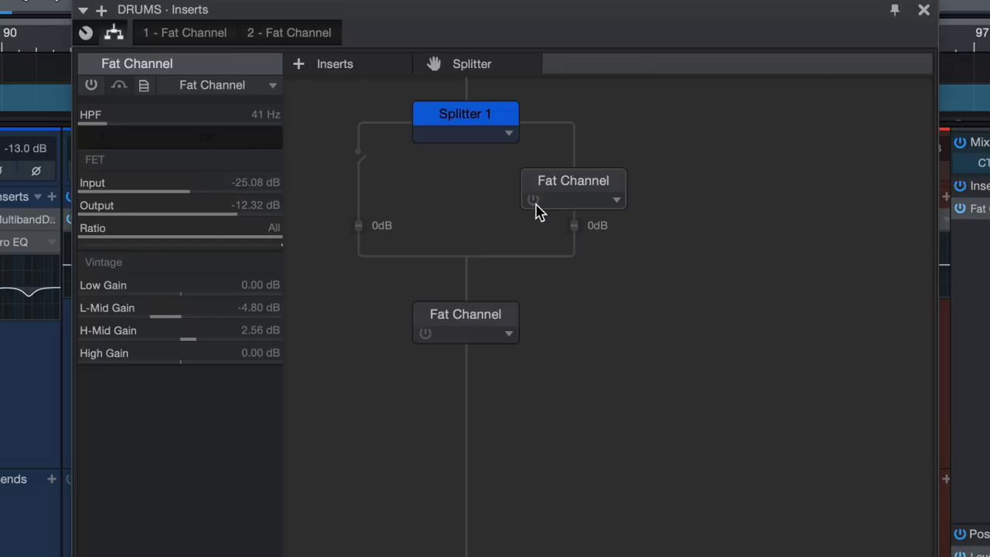
{"action": "left_click", "coordinate": [533, 202]}
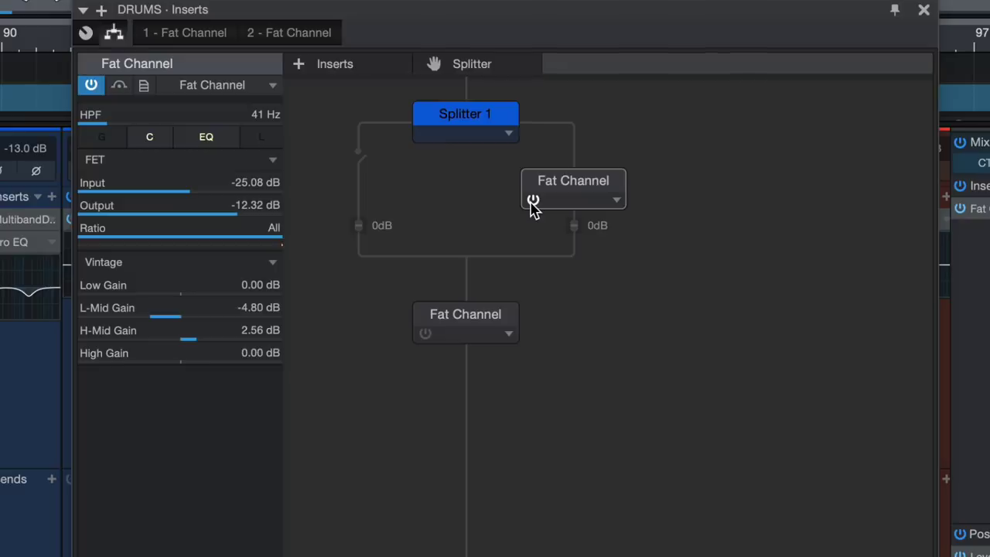
{"action": "double_click", "coordinate": [575, 190]}
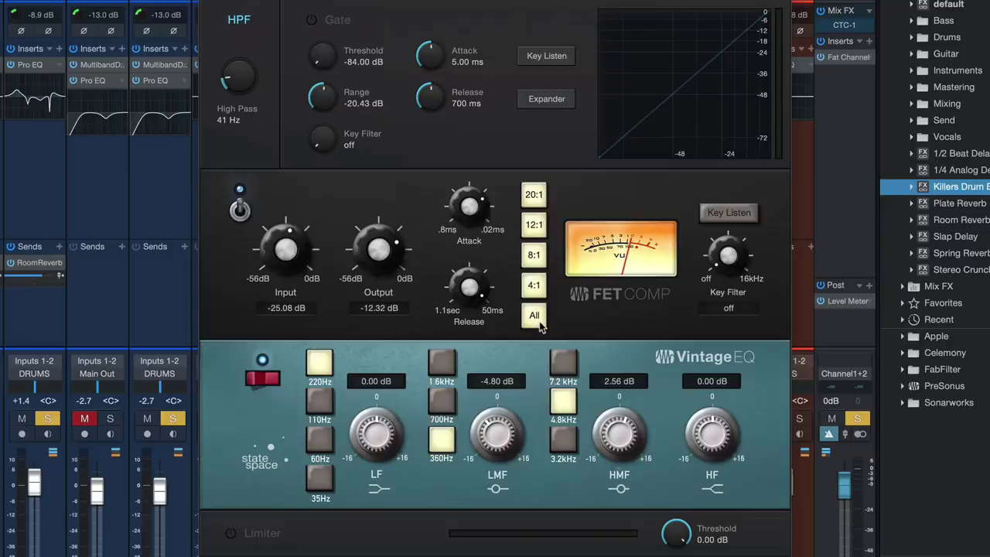
Compare the FET compressor and Vintage EQ bypassed versus active, leaving both enabled.
{"action": "left_click_drag", "start_coordinate": [540, 326], "coordinate": [519, 371]}
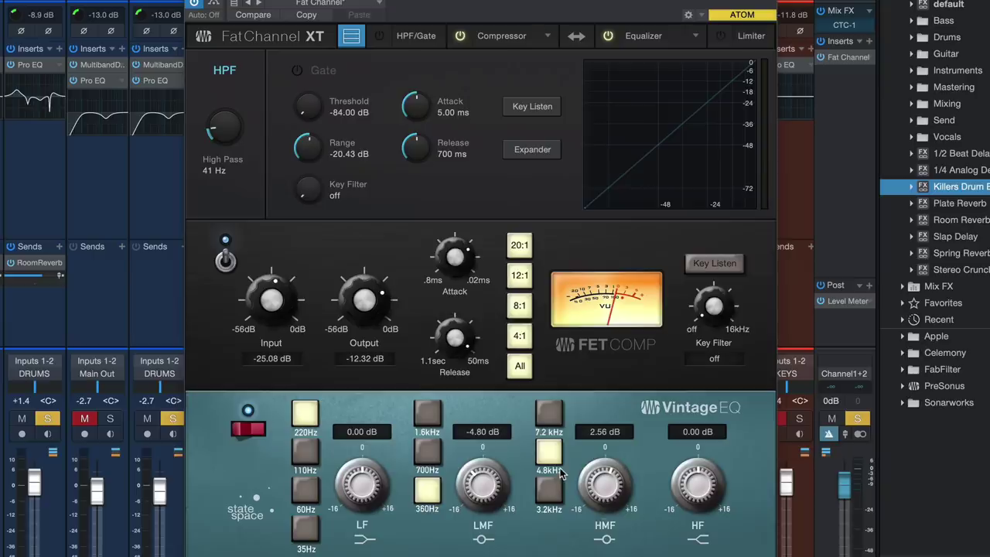
{"action": "left_click", "coordinate": [225, 263]}
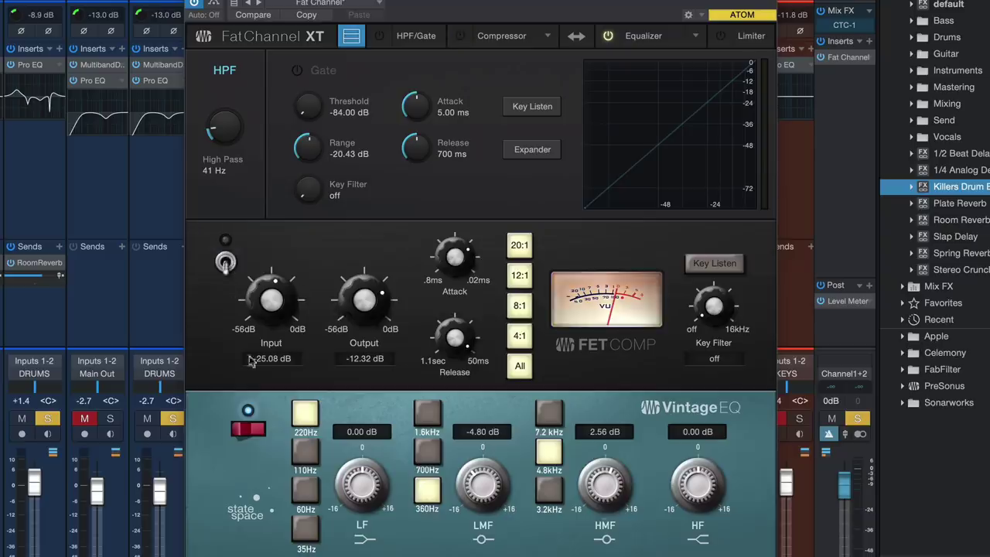
{"action": "left_click", "coordinate": [247, 429]}
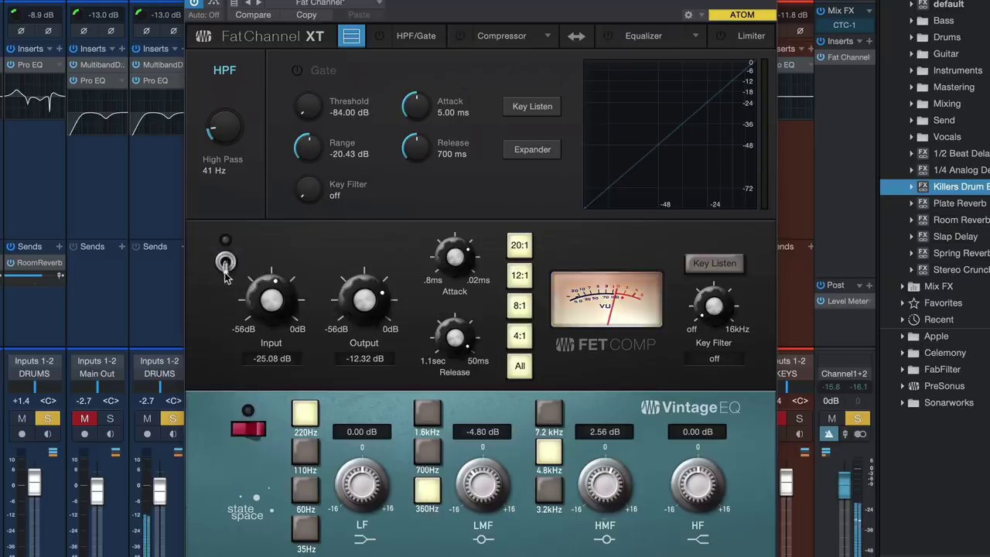
{"action": "left_click", "coordinate": [225, 267]}
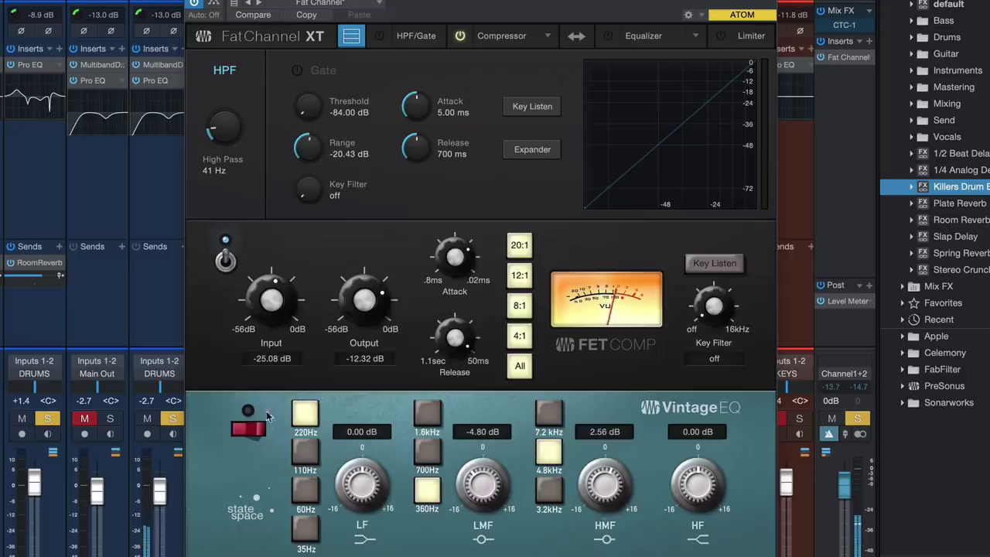
{"action": "left_click", "coordinate": [257, 435]}
{"action": "left_click", "coordinate": [257, 435]}
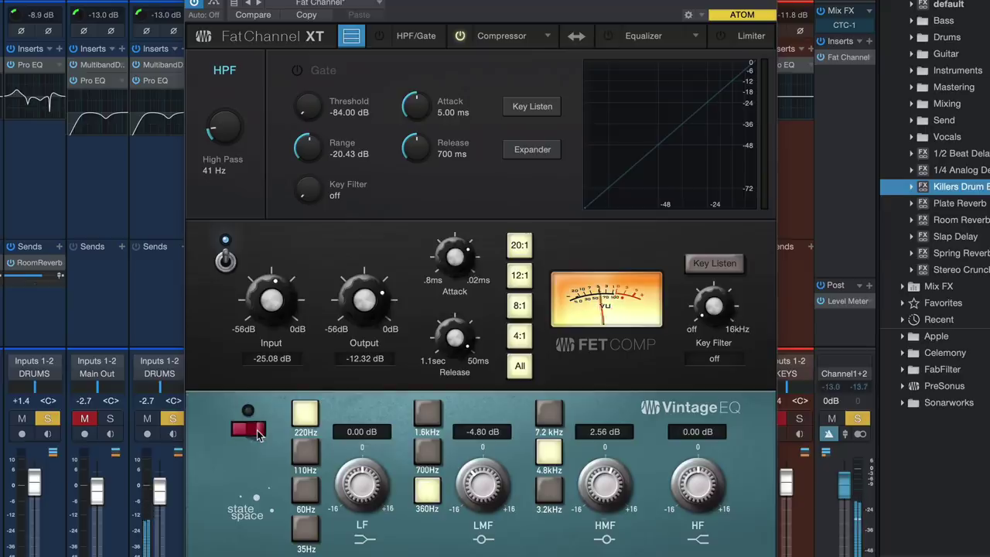
{"action": "left_click", "coordinate": [258, 436]}
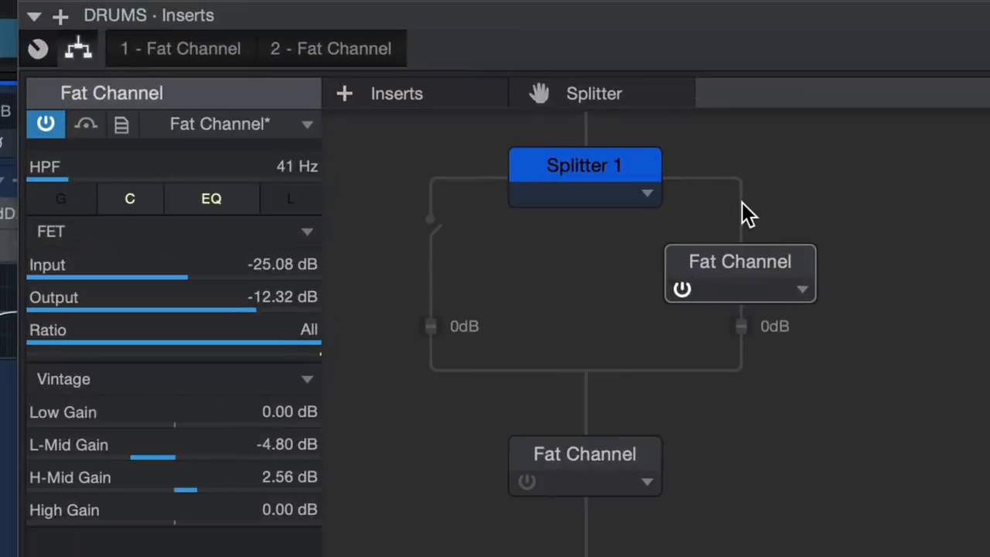
Compare muting the compressed and dry splitter branches, leaving both branches passing signal.
{"action": "left_click", "coordinate": [741, 223]}
{"action": "left_click", "coordinate": [430, 230]}
{"action": "left_click", "coordinate": [433, 222]}
Open the lower Tube CB Fat Channel's editor and switch it on, comparing bypassed versus active.
{"action": "double_click", "coordinate": [600, 451]}
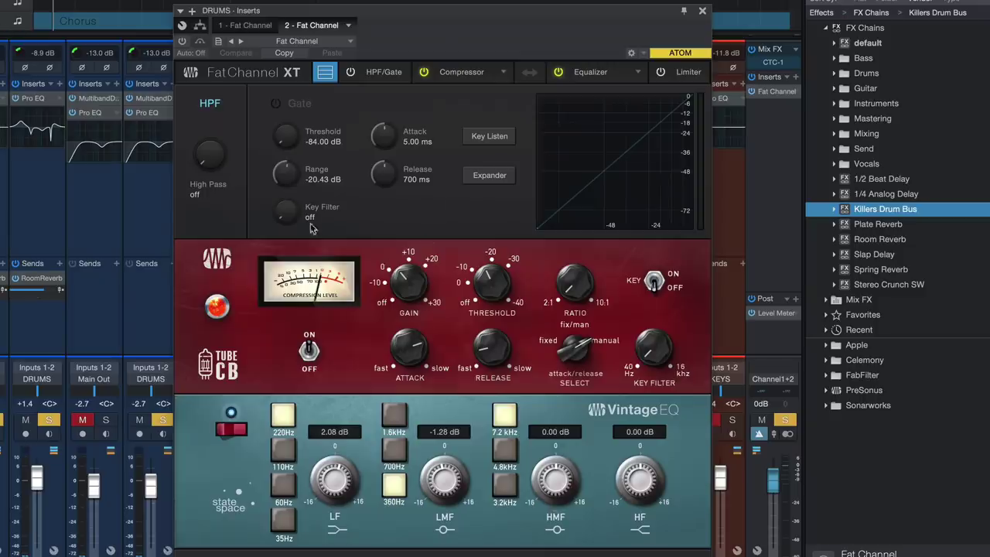
{"action": "left_click", "coordinate": [183, 41]}
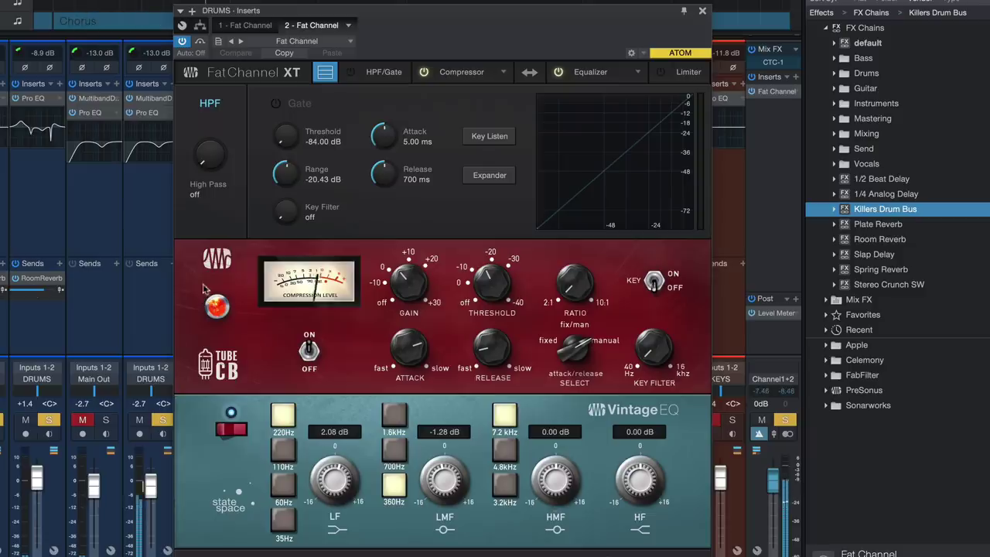
{"action": "left_click", "coordinate": [181, 41]}
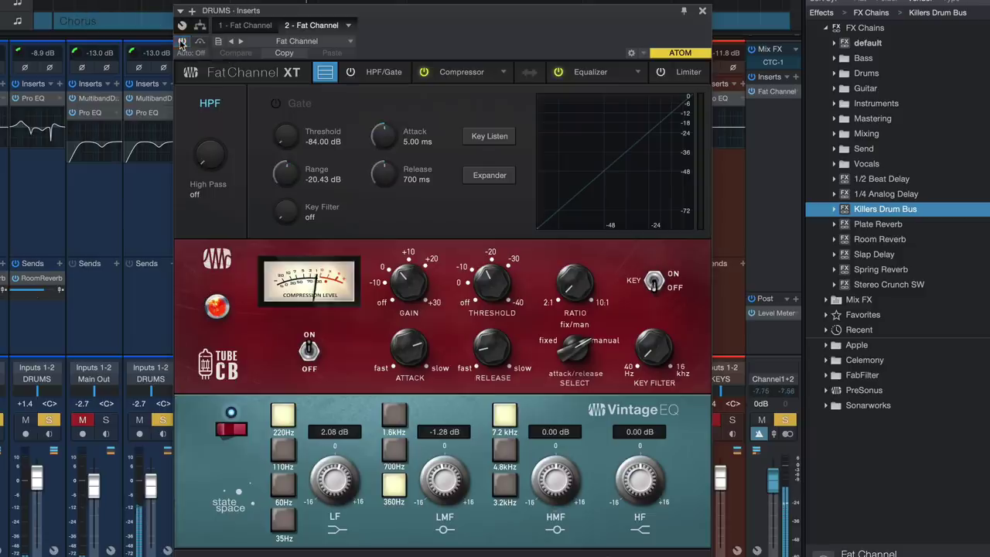
{"action": "left_click", "coordinate": [182, 42]}
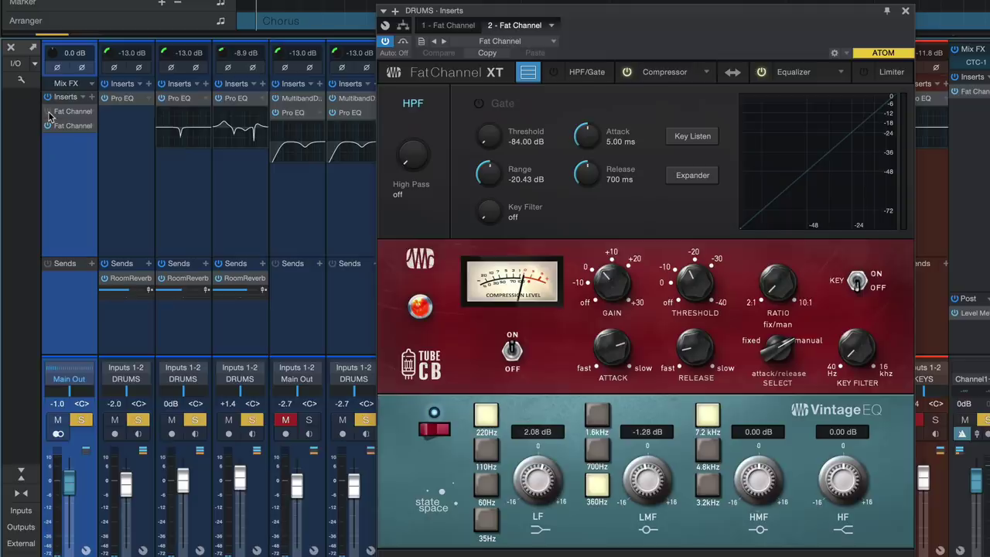
Clear all solos, power on both Mix FX Fat Channel inserts, and solo Mix FX and channel five.
{"action": "key", "text": "shift+s"}
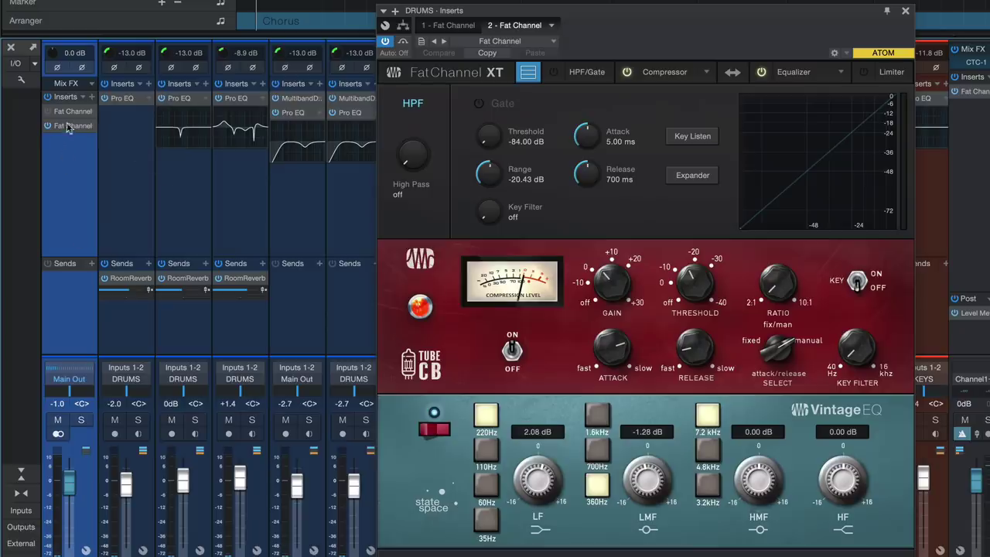
{"action": "left_click", "coordinate": [47, 110]}
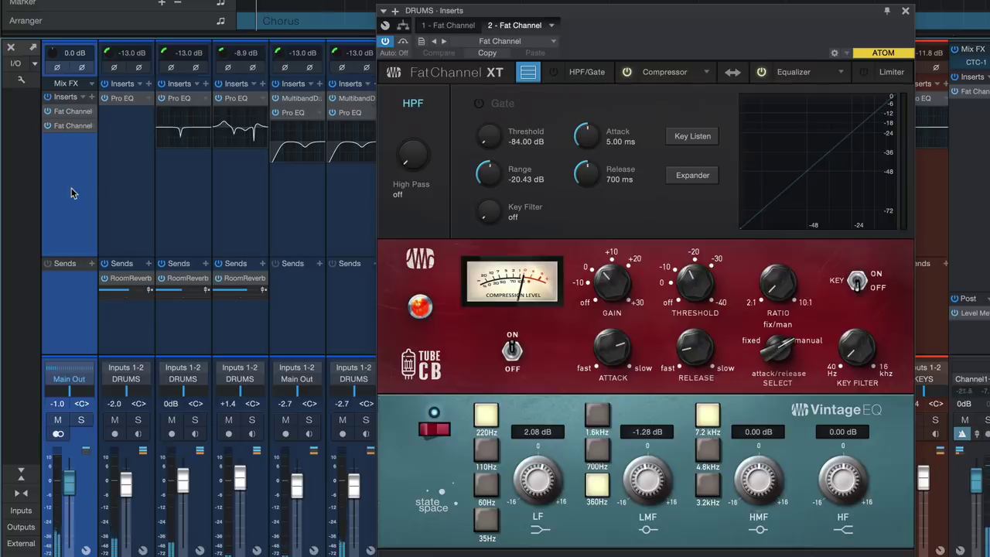
{"action": "left_click", "coordinate": [85, 422]}
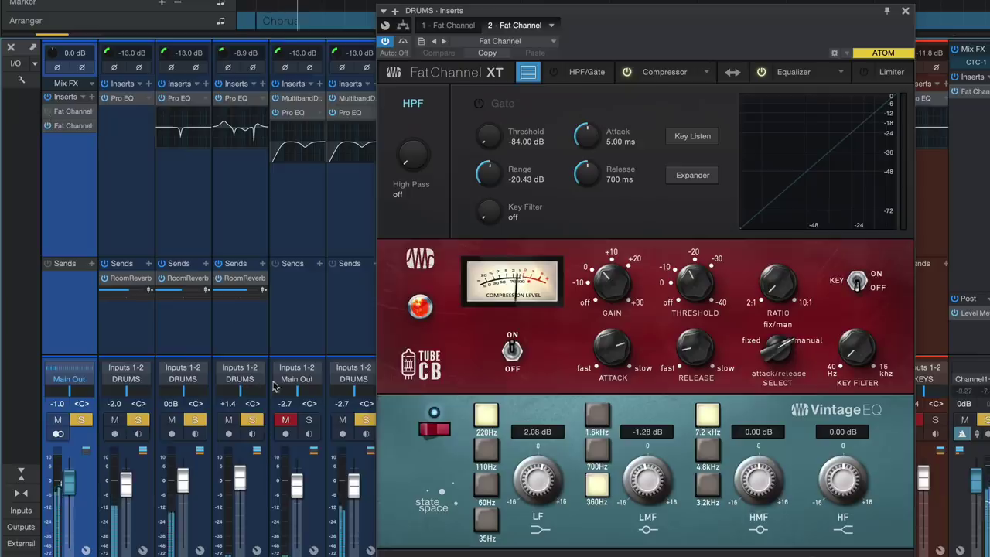
{"action": "left_click", "coordinate": [308, 419]}
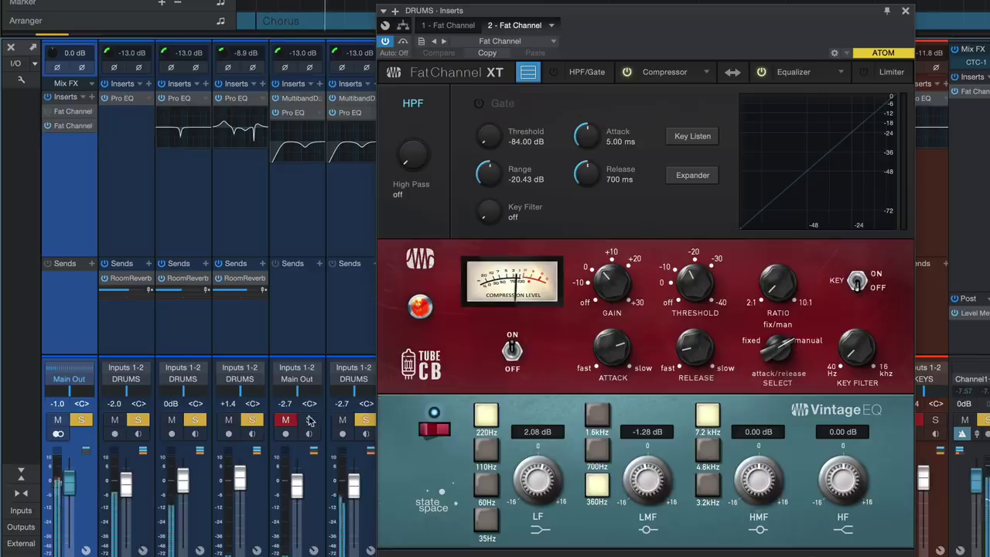
{"action": "left_click", "coordinate": [48, 113]}
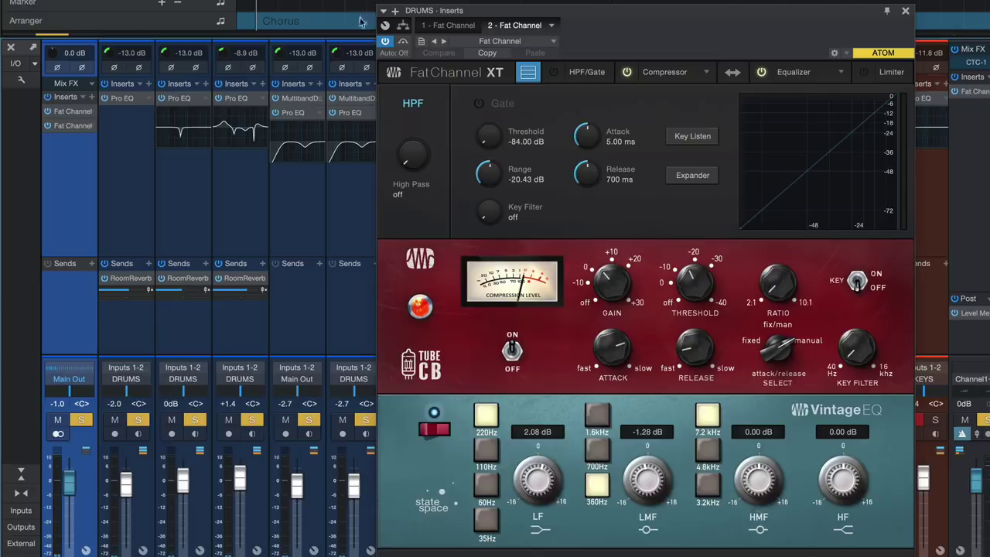
In the DRUMS routing view, try the compressed branch at -4.8 and -3.5 dB, then reset it to 0 dB.
{"action": "left_click", "coordinate": [402, 27]}
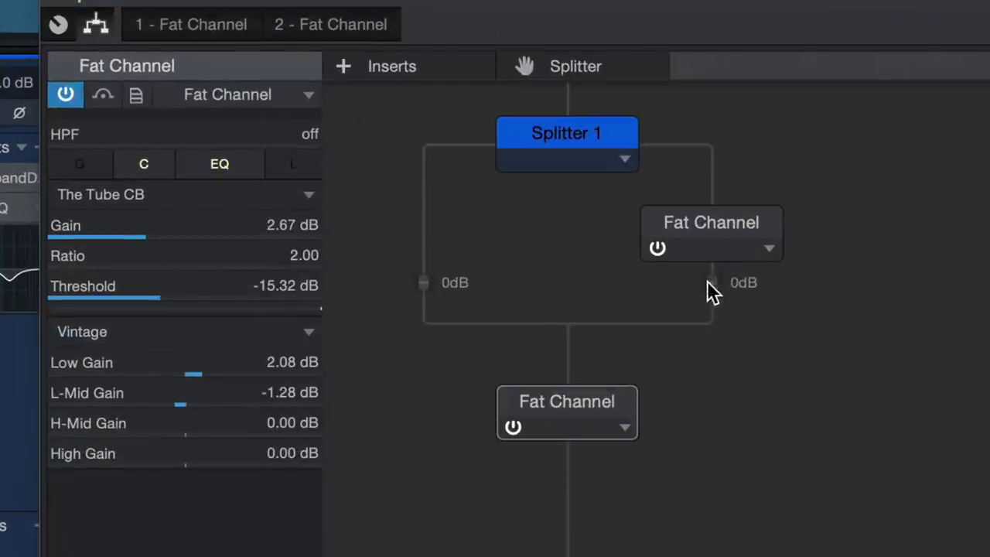
{"action": "left_click_drag", "start_coordinate": [695, 150], "coordinate": [697, 202]}
{"action": "left_click_drag", "start_coordinate": [714, 396], "coordinate": [724, 375]}
{"action": "left_click", "coordinate": [710, 281], "text": "alt"}
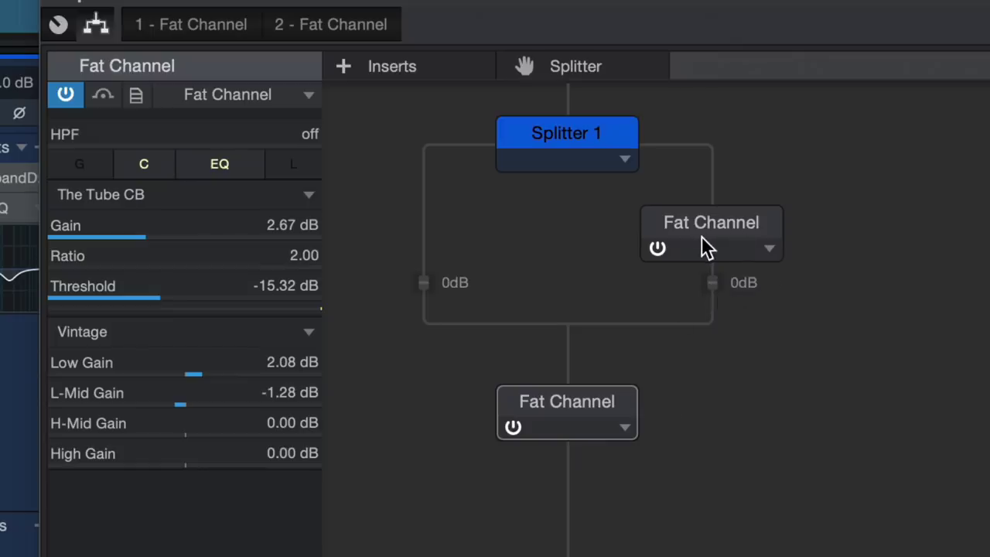